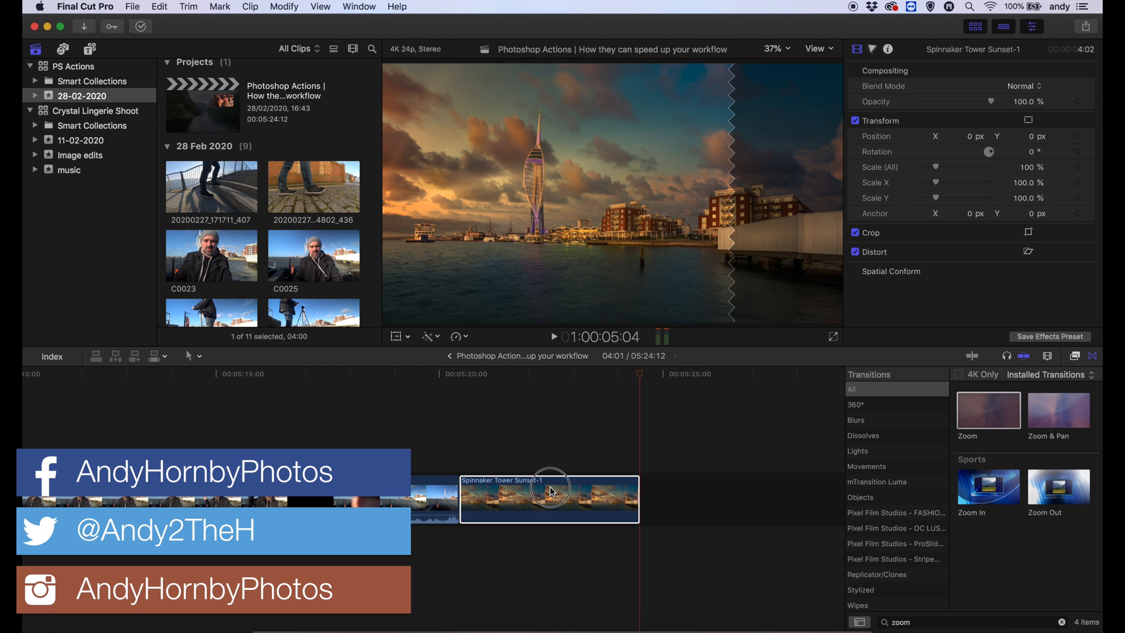
- Place a copy of the Spinnaker Tower Sunset-1 clip directly above the original in the timeline and scale the copy to 90%
{"action": "left_click_drag", "start_coordinate": [550, 486], "coordinate": [549, 433]}
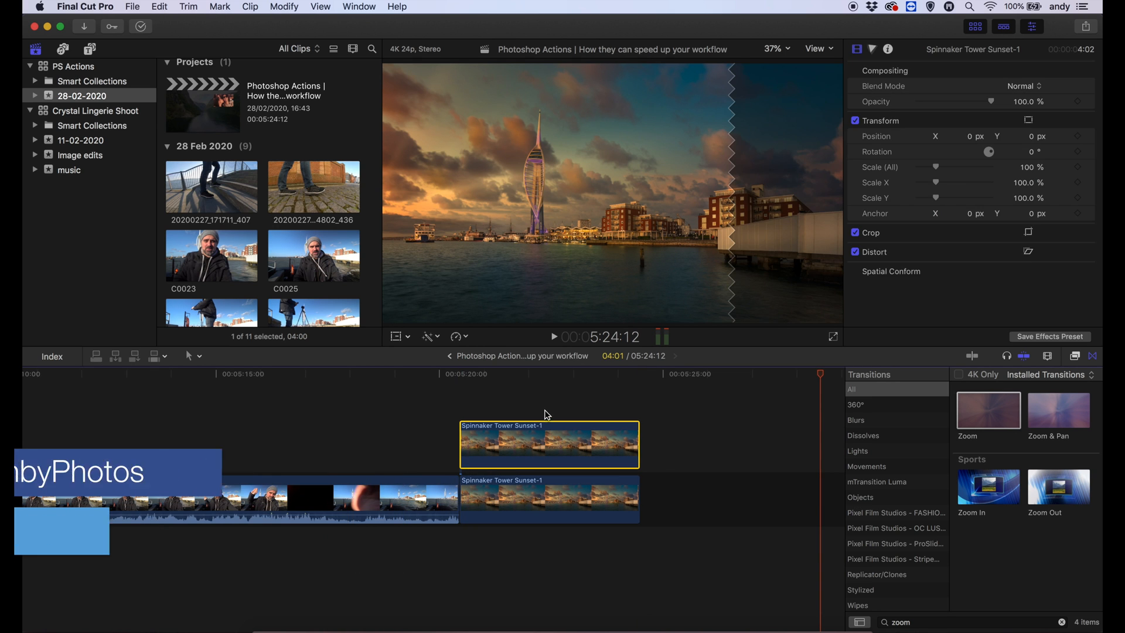
{"action": "left_click", "coordinate": [545, 409]}
{"action": "left_click", "coordinate": [554, 433]}
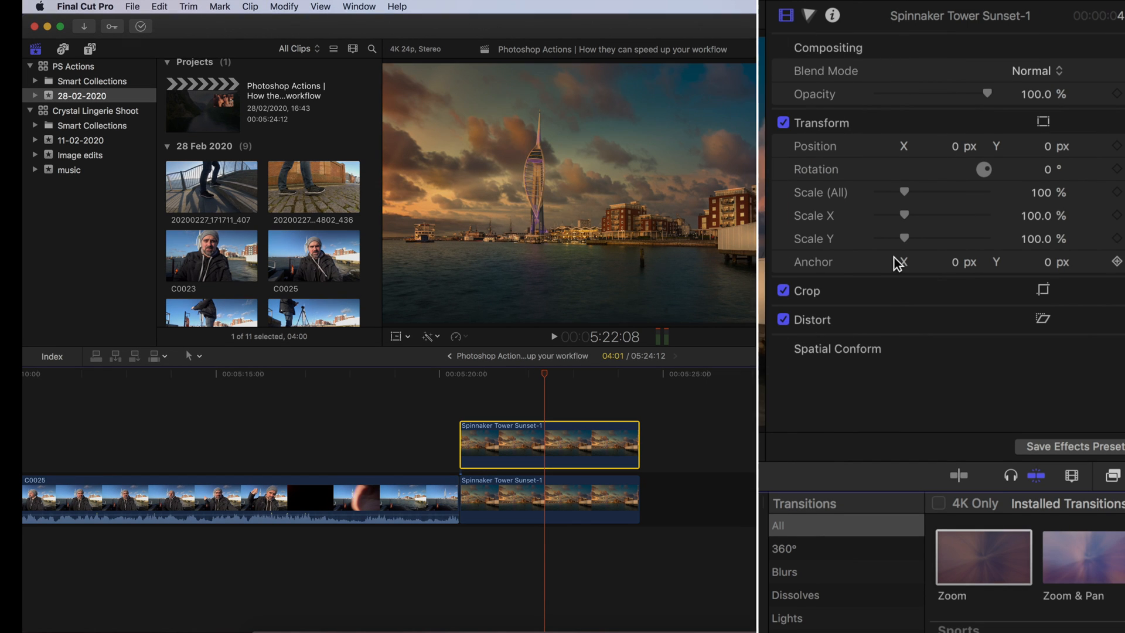
{"action": "left_click", "coordinate": [1040, 197]}
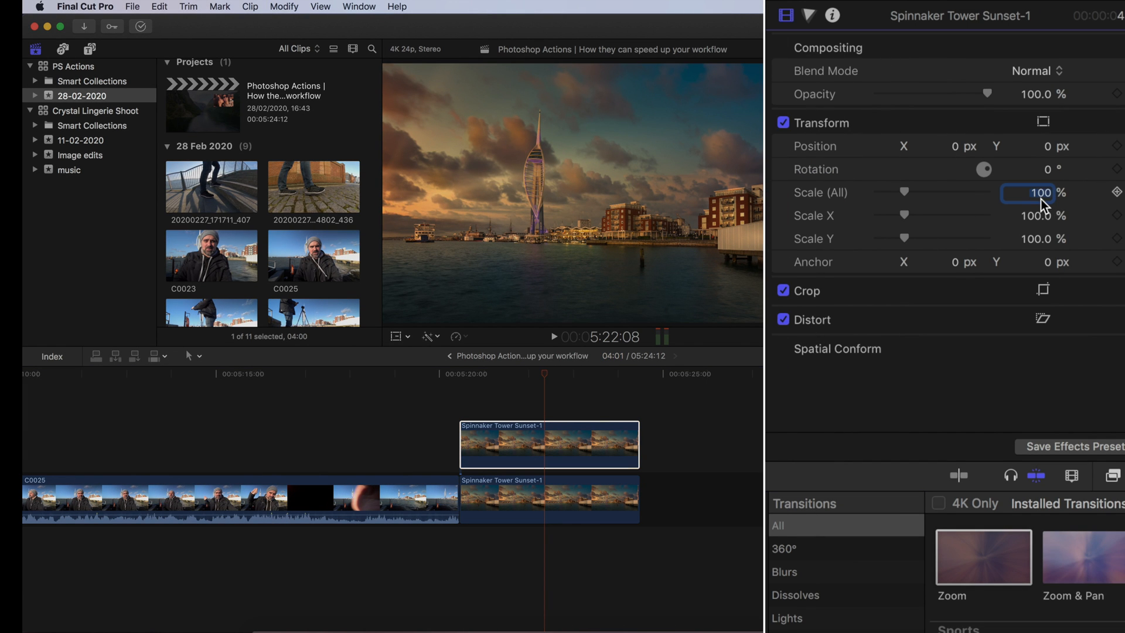
{"action": "type", "text": "90"}
{"action": "key", "text": "Return"}
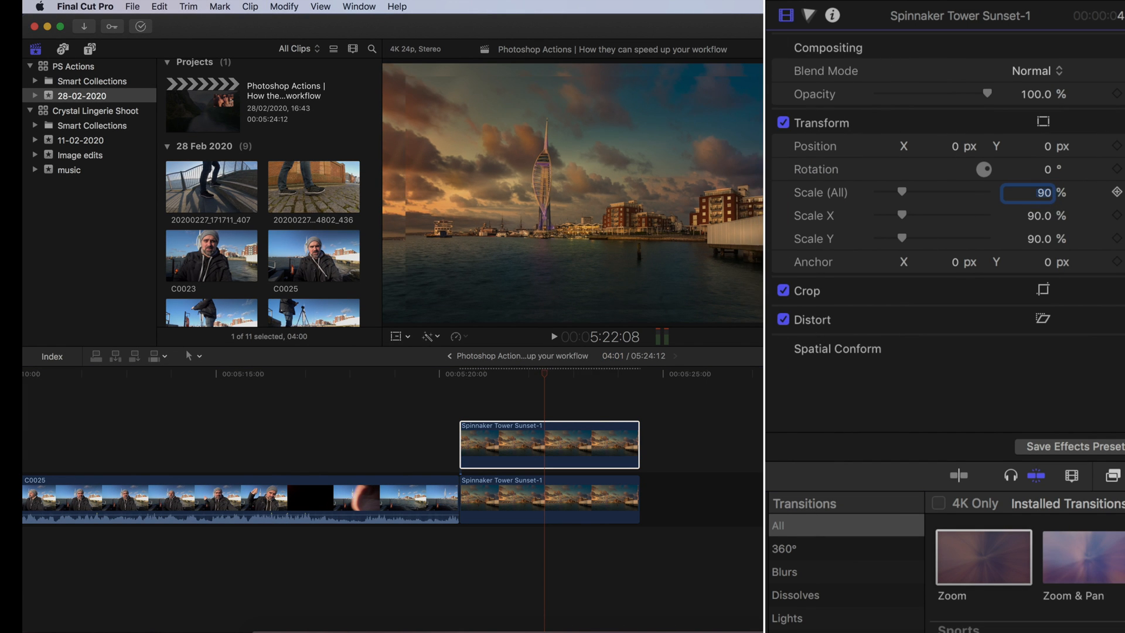
- Search the effects for "drop" and apply Drop Shadow to the upper Spinnaker Tower clip
{"action": "left_click", "coordinate": [1112, 475]}
{"action": "left_click", "coordinate": [951, 614]}
{"action": "type", "text": "drio"}
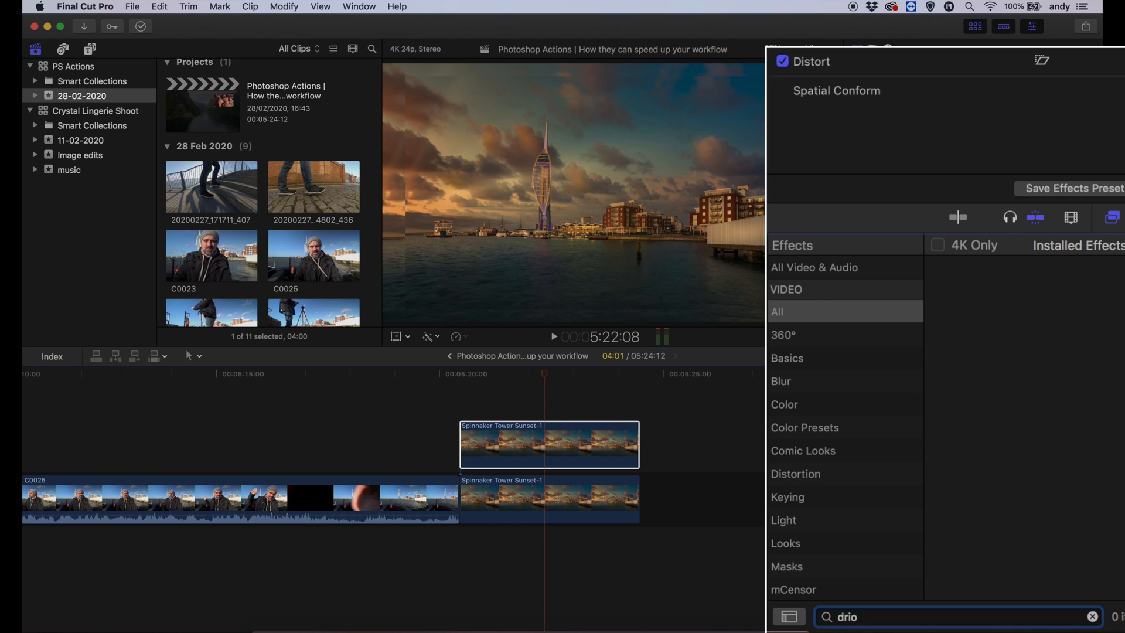
{"action": "type", "text": "op"}
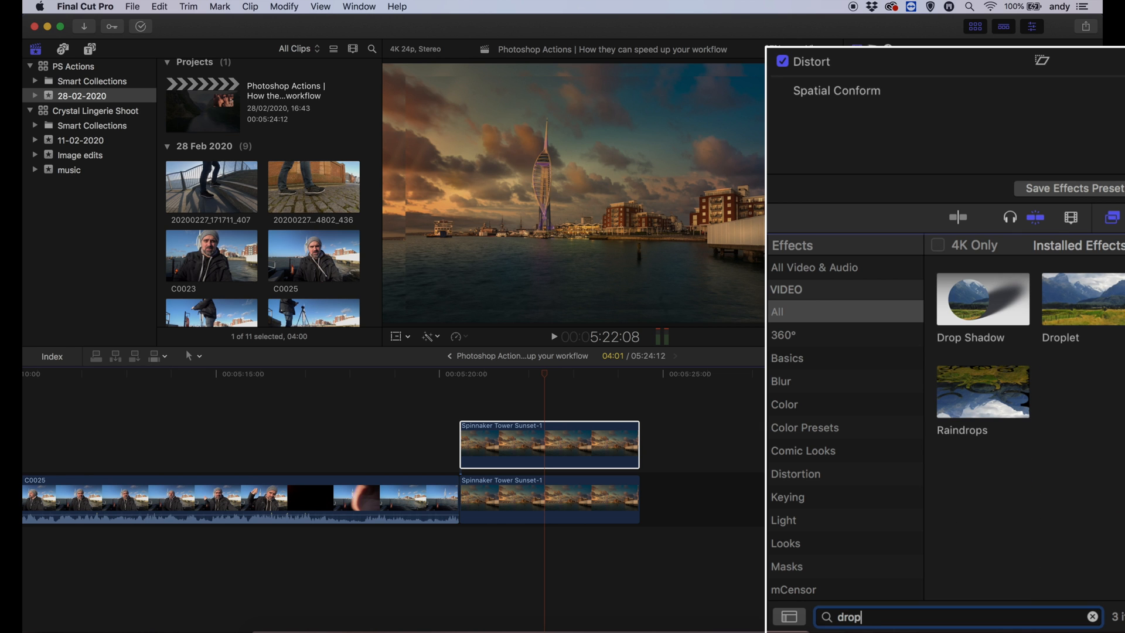
{"action": "left_click_drag", "start_coordinate": [984, 300], "coordinate": [592, 440]}
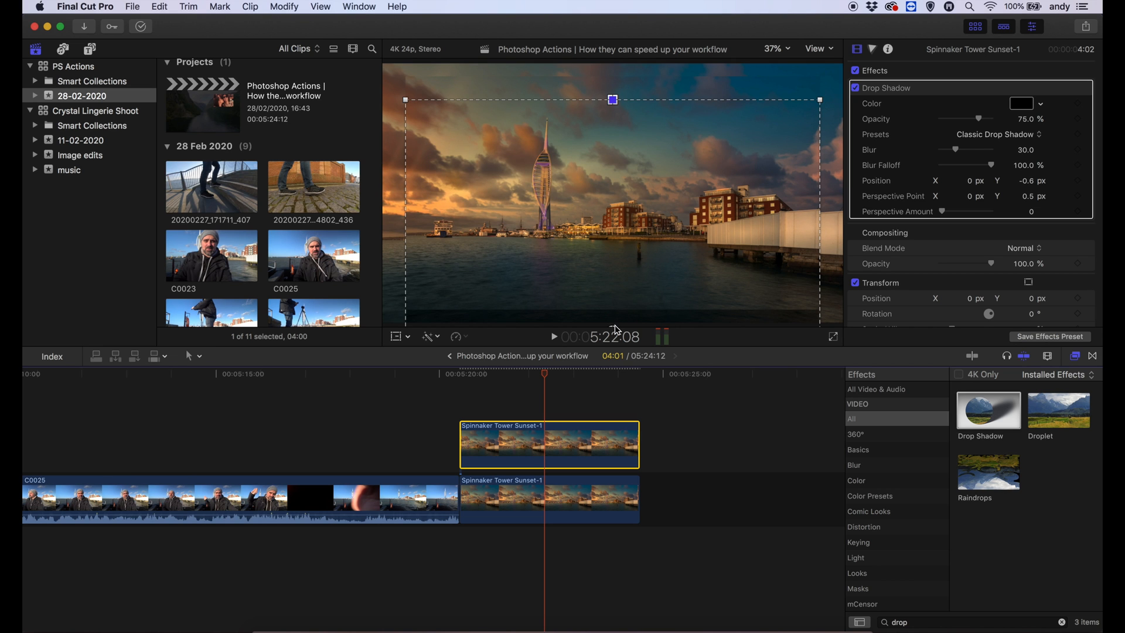
- Offset the drop shadow to X 0.09 px, Y -0.56 px, and raise its blur and opacity to 100
{"action": "left_click", "coordinate": [615, 330]}
{"action": "left_click_drag", "start_coordinate": [616, 322], "coordinate": [641, 310]}
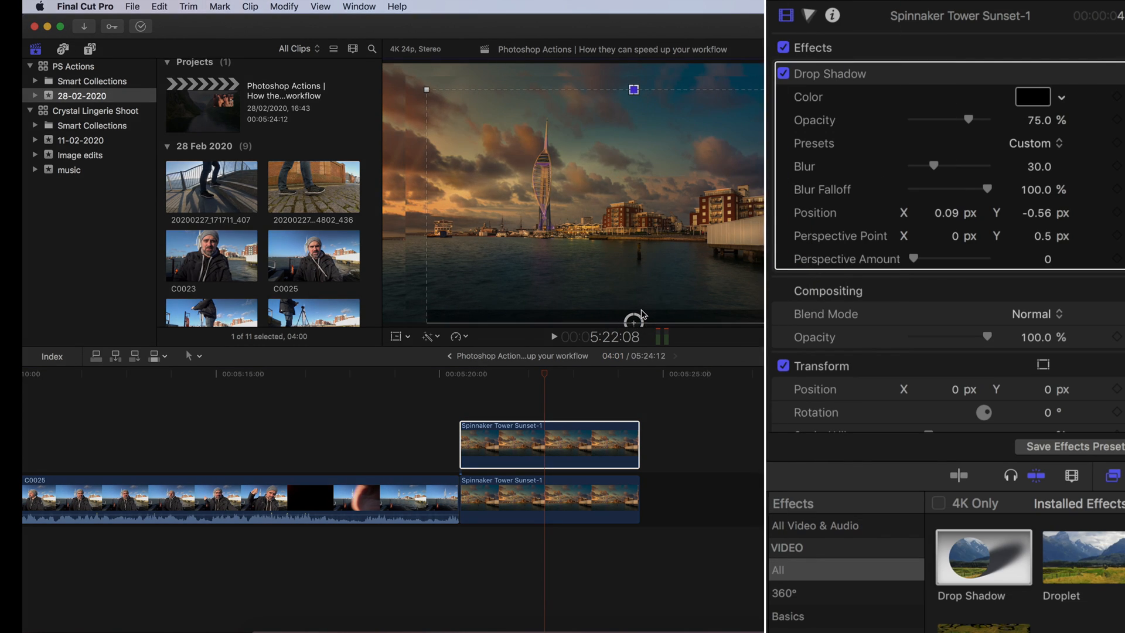
{"action": "left_click_drag", "start_coordinate": [934, 166], "coordinate": [1038, 149]}
{"action": "left_click_drag", "start_coordinate": [968, 119], "coordinate": [1076, 115]}
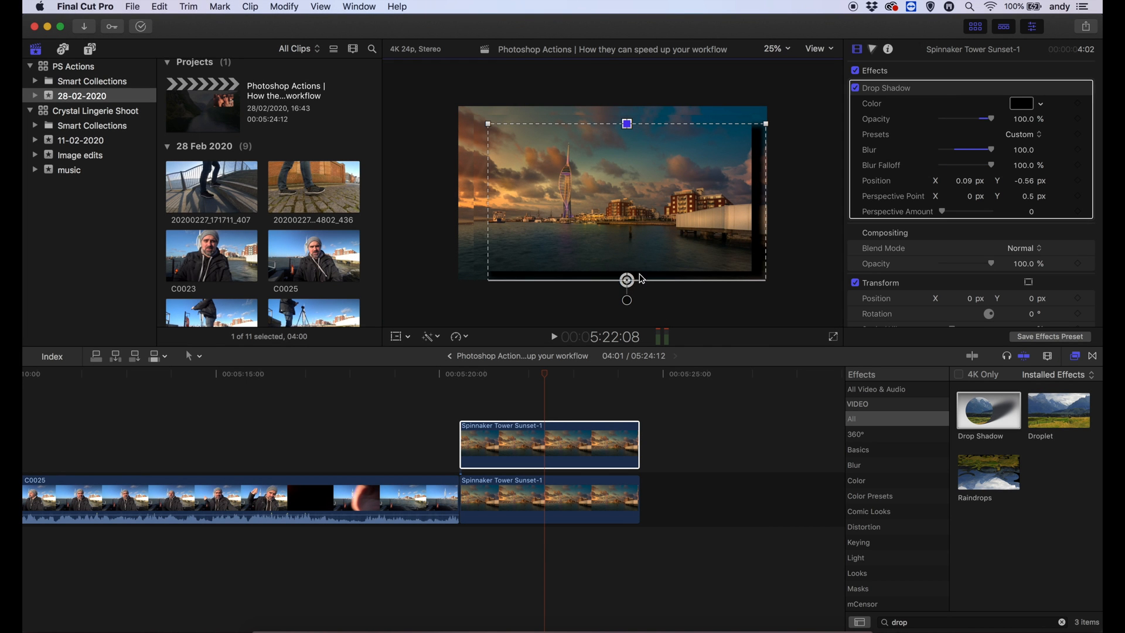
- Scale the lower Spinnaker Tower clip to 225%
{"action": "left_click", "coordinate": [552, 412]}
{"action": "left_click", "coordinate": [543, 495]}
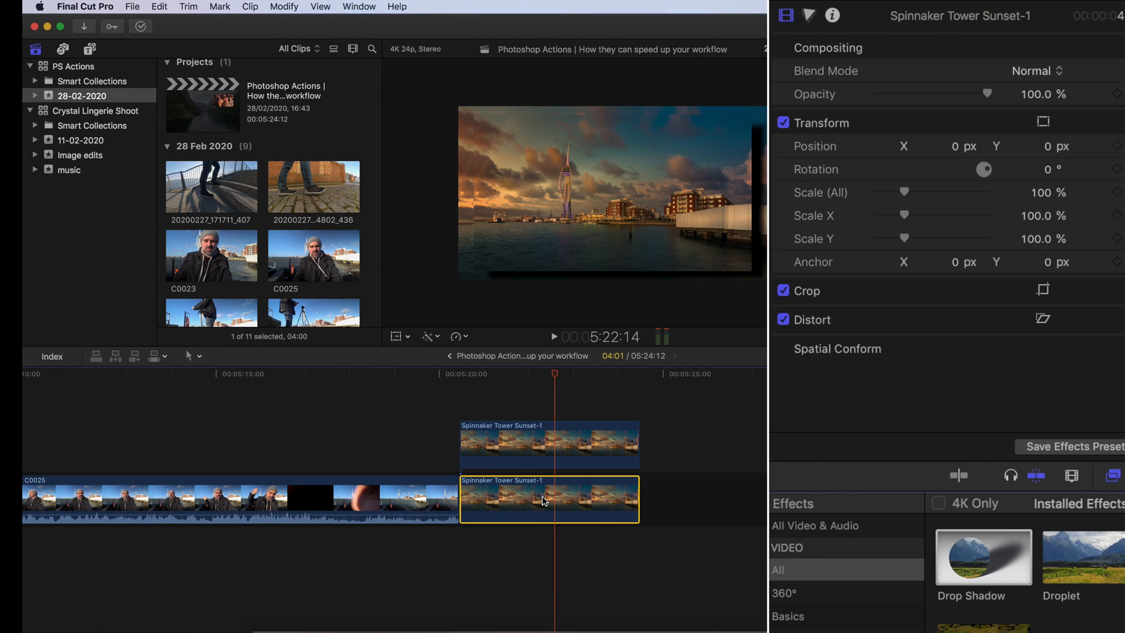
{"action": "left_click", "coordinate": [1046, 194]}
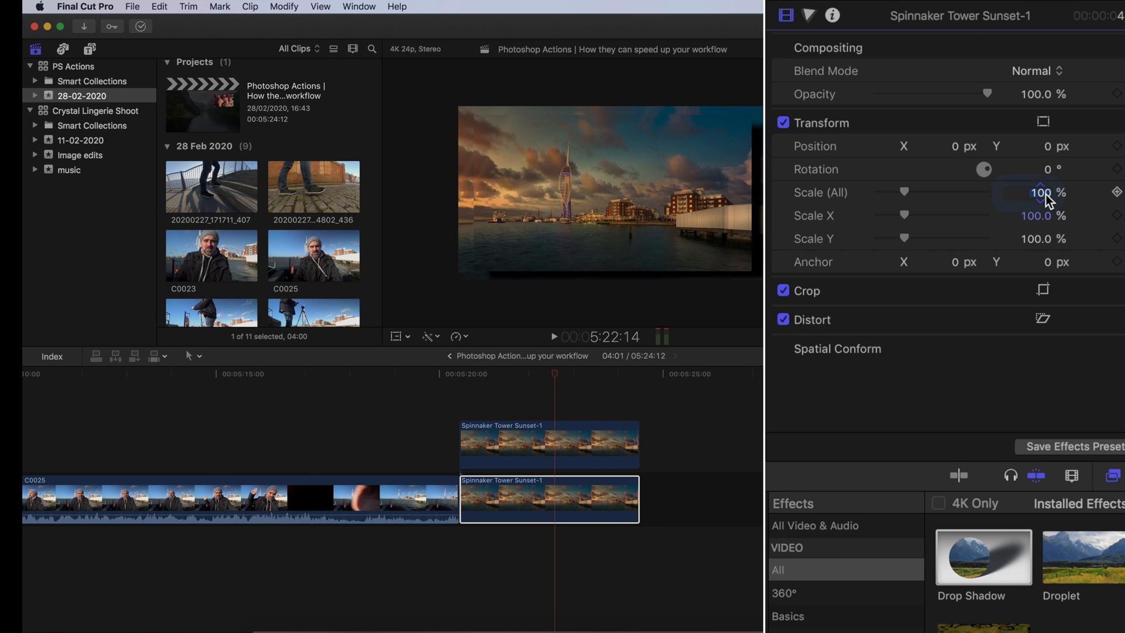
{"action": "type", "text": "225"}
{"action": "key", "text": "Return"}
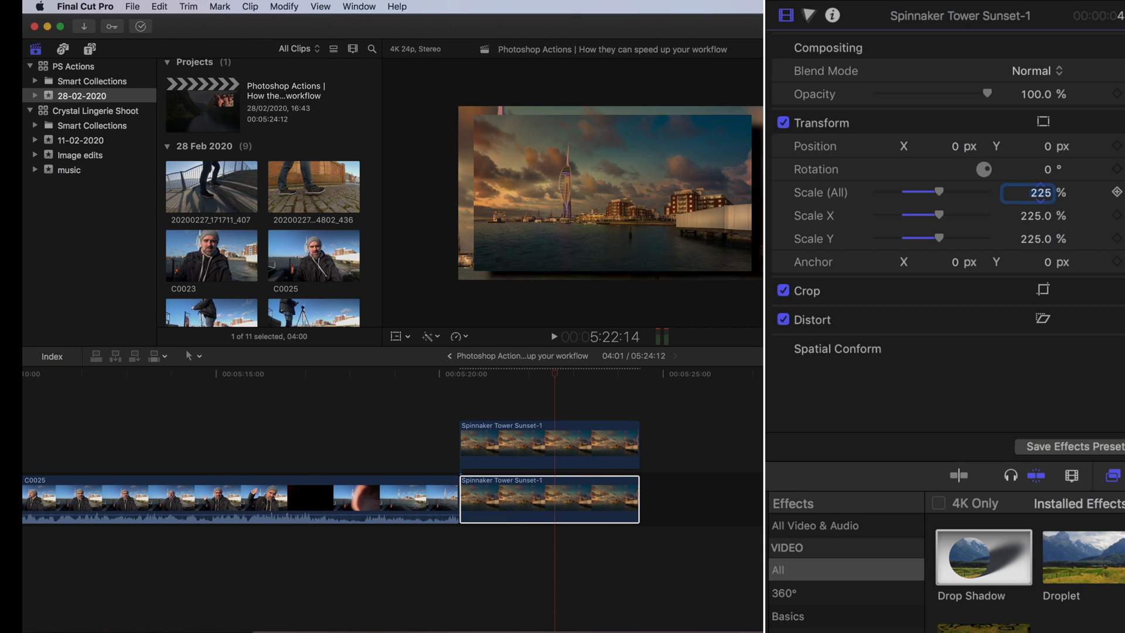
- Search the effects for "gau" and apply the Gaussian blur to the lower Spinnaker Tower clip
{"action": "left_click_drag", "start_coordinate": [923, 622], "coordinate": [795, 613]}
{"action": "type", "text": "gau"}
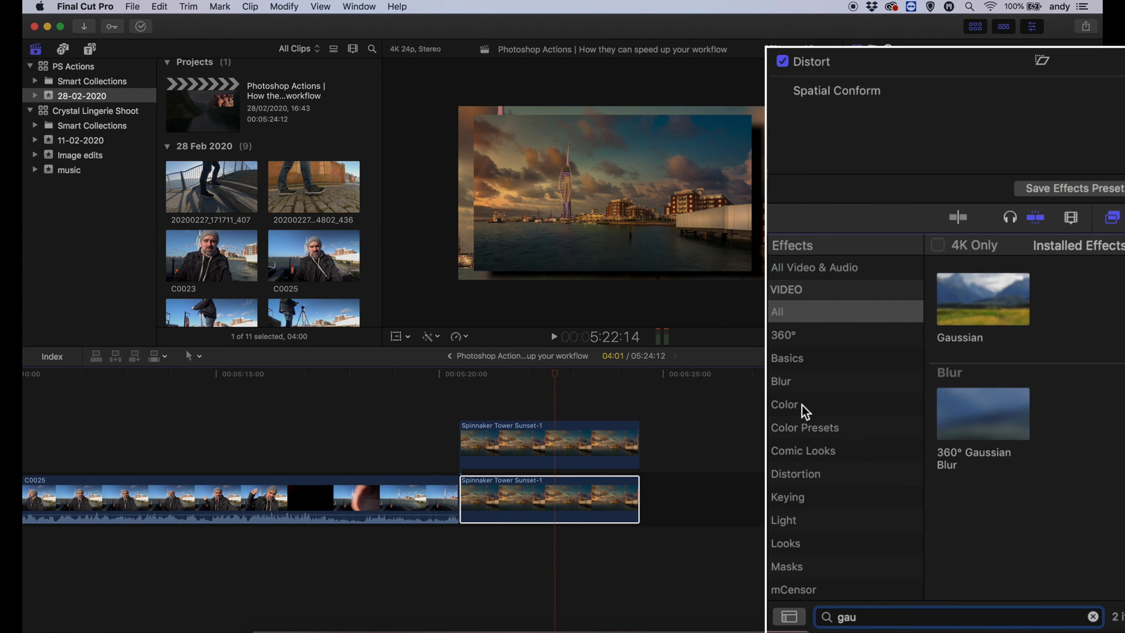
{"action": "left_click_drag", "start_coordinate": [986, 300], "coordinate": [580, 501]}
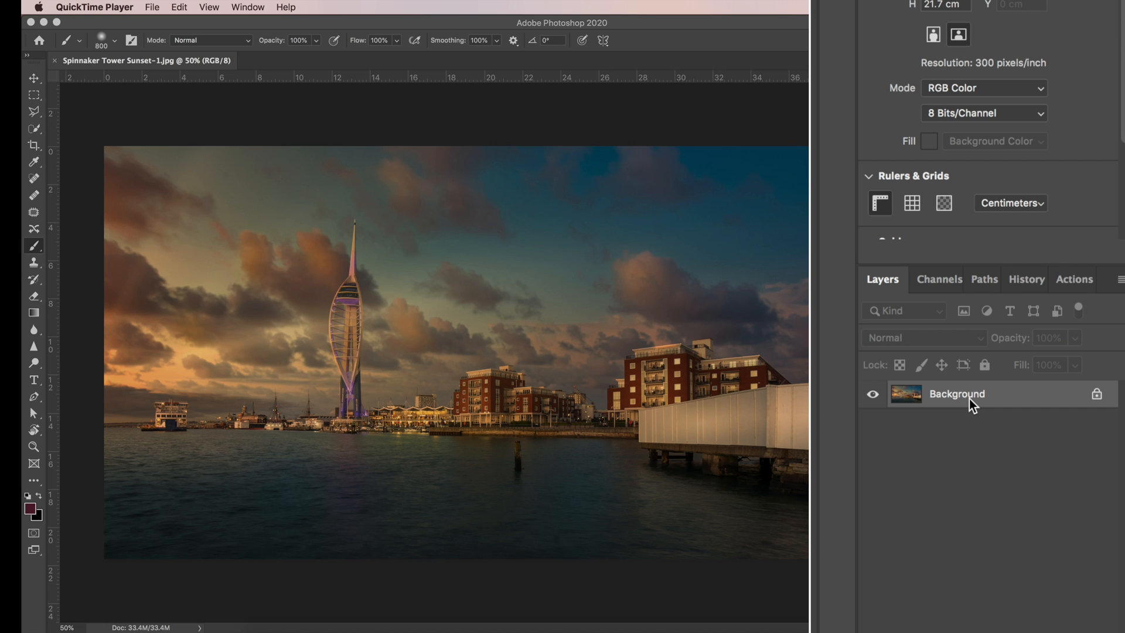
- In Photoshop, duplicate the Background layer twice and hide the original Background
{"action": "left_click", "coordinate": [970, 400]}
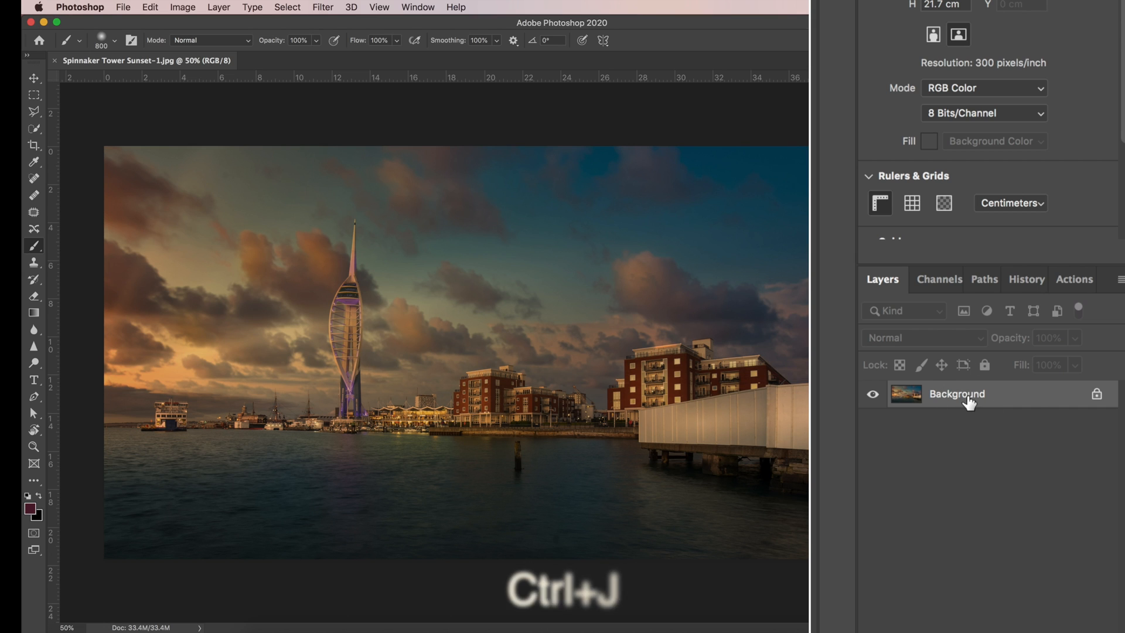
{"action": "key", "text": "ctrl+j"}
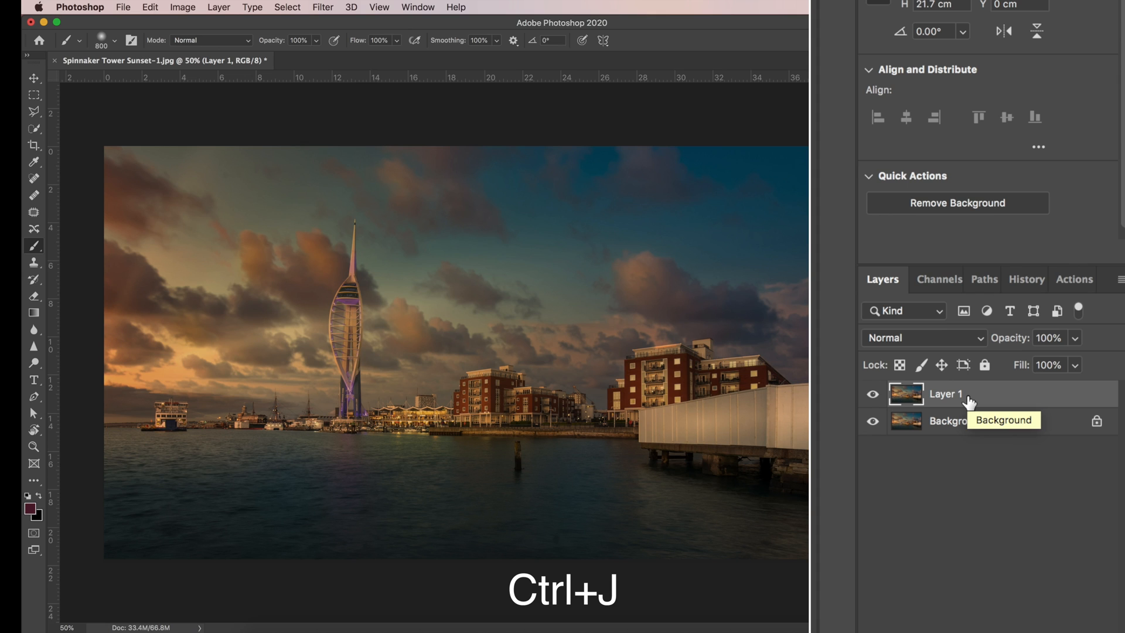
{"action": "key", "text": "ctrl+j"}
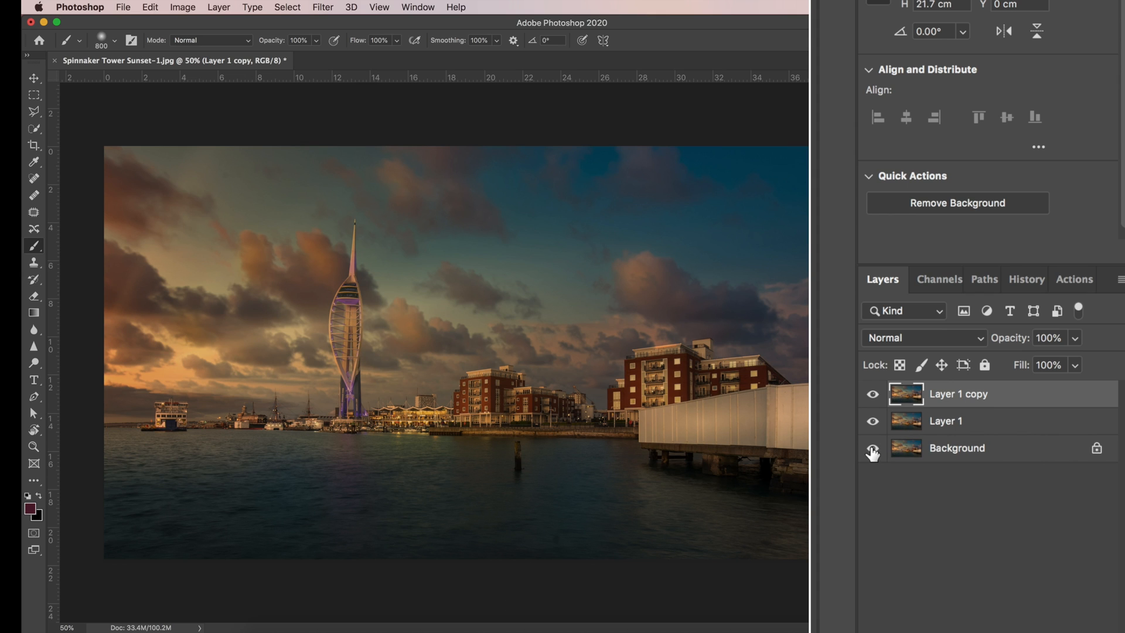
{"action": "left_click", "coordinate": [873, 448]}
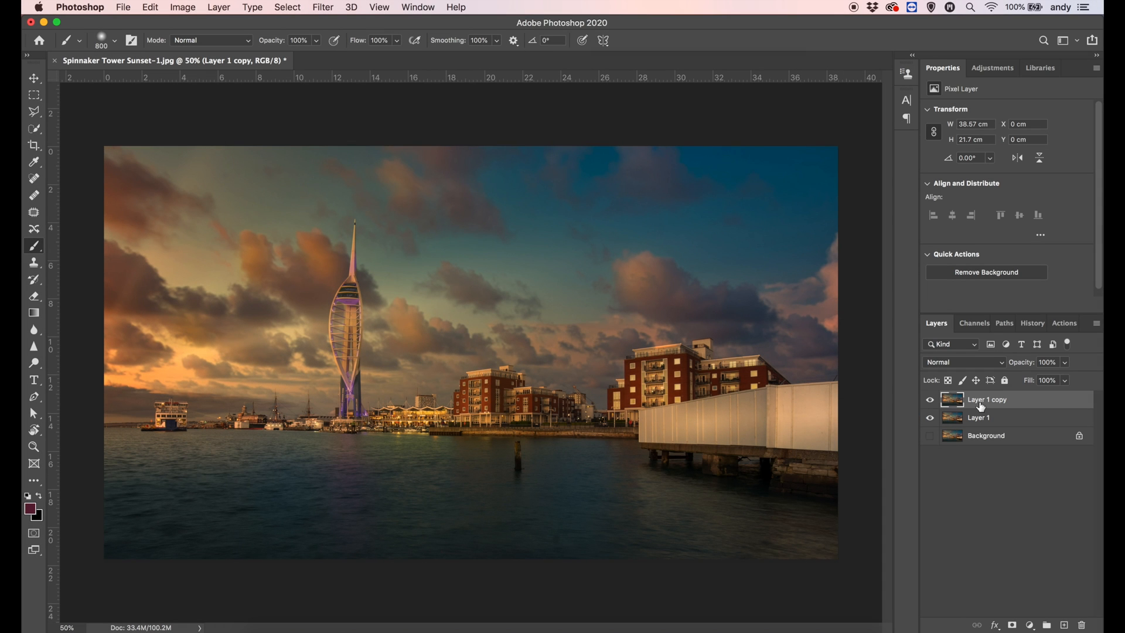
- Shrink the topmost image layer proportionally about its centre to about 90%
{"action": "key", "text": "ctrl+t"}
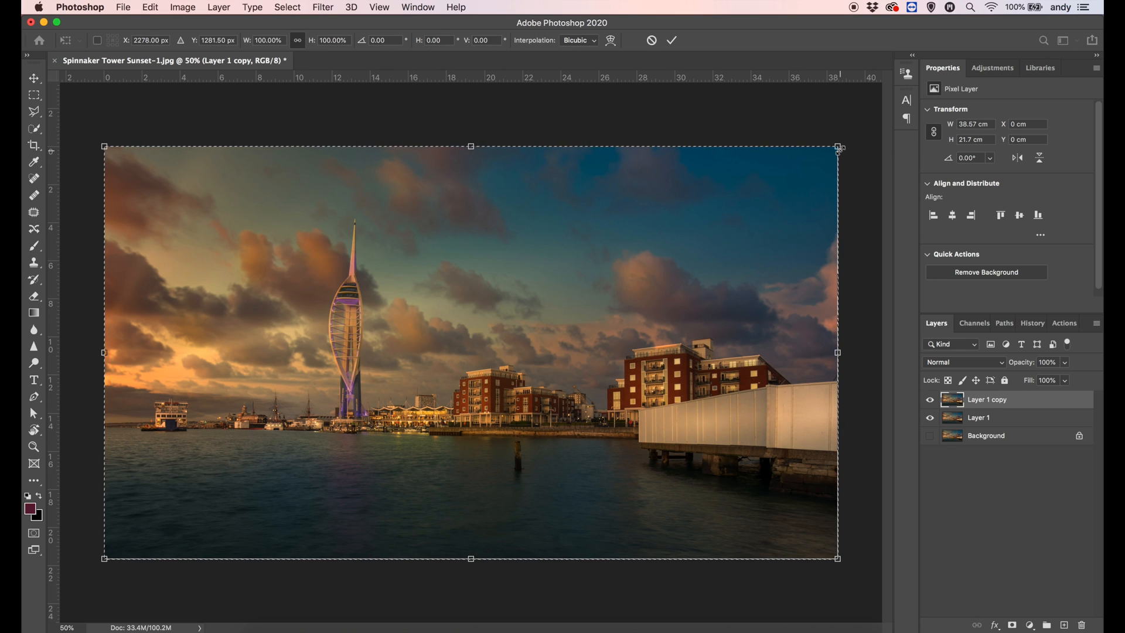
{"action": "left_click_drag", "start_coordinate": [839, 149], "coordinate": [811, 184]}
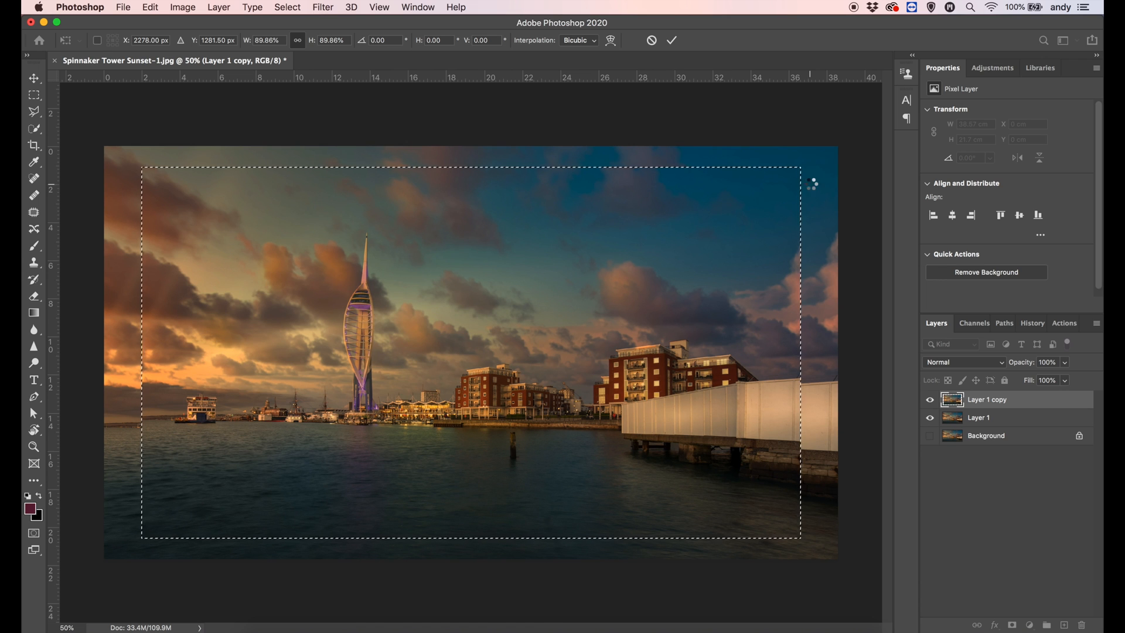
{"action": "key", "text": "Return"}
{"action": "key", "text": "b"}
{"action": "key", "text": "super+d"}
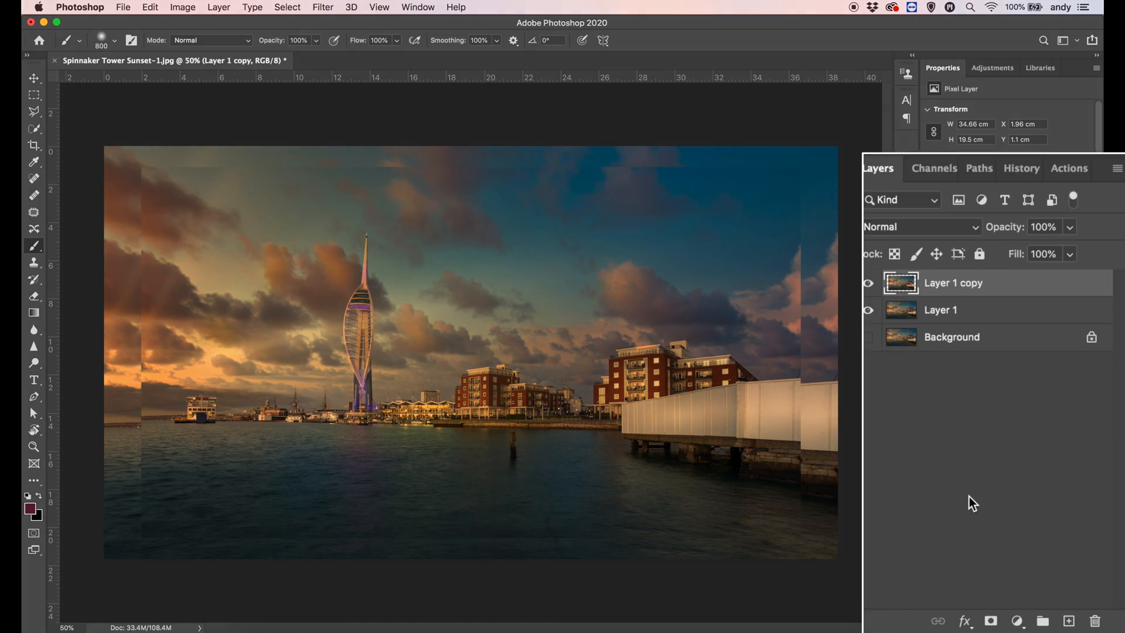
- Add a Drop Shadow layer style to the shrunken top layer with an angle of 135°
{"action": "left_click", "coordinate": [964, 621]}
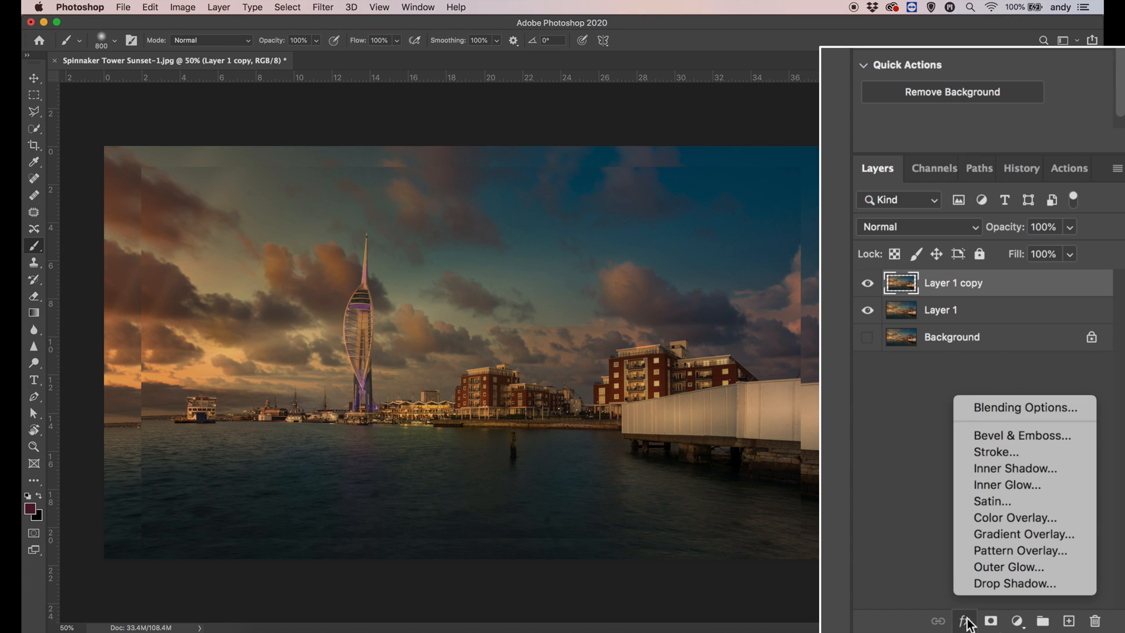
{"action": "left_click", "coordinate": [999, 584]}
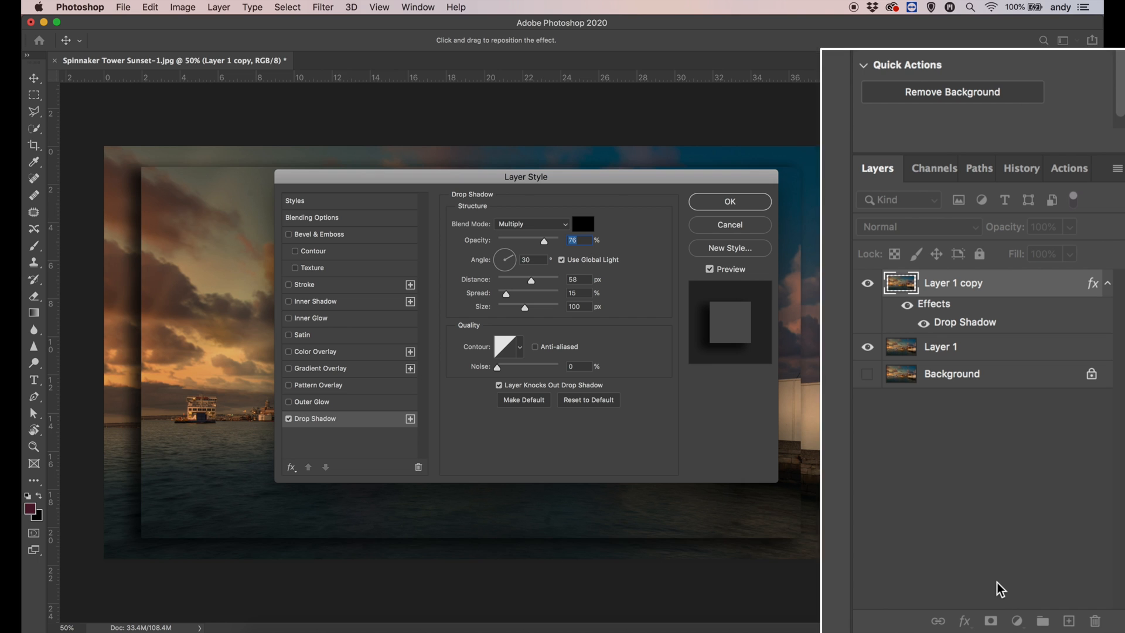
{"action": "left_click_drag", "start_coordinate": [611, 178], "coordinate": [794, 102]}
{"action": "double_click", "coordinate": [719, 174]}
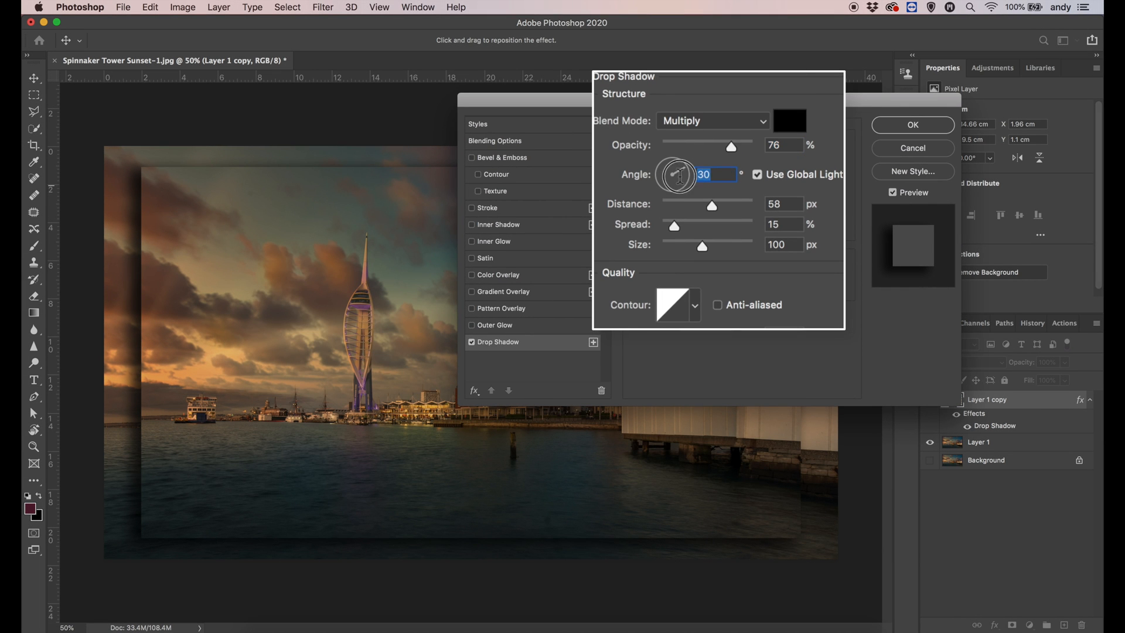
{"action": "type", "text": "135"}
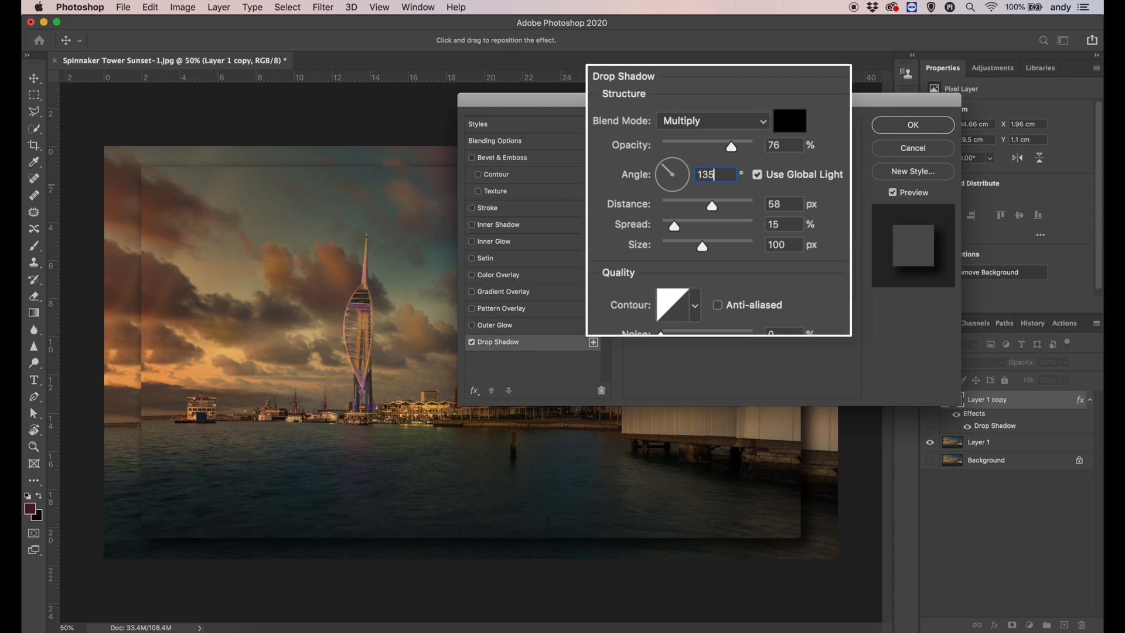
{"action": "key", "text": "Return"}
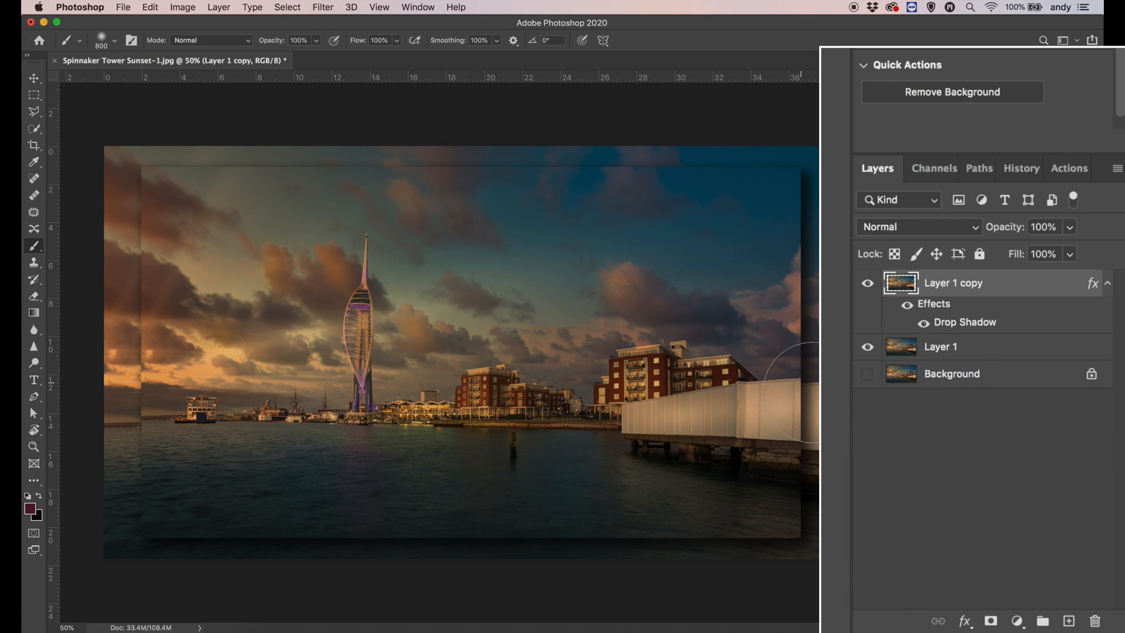
- Enlarge the middle layer, Layer 1, proportionally about its centre to about 140%
{"action": "left_click", "coordinate": [957, 351]}
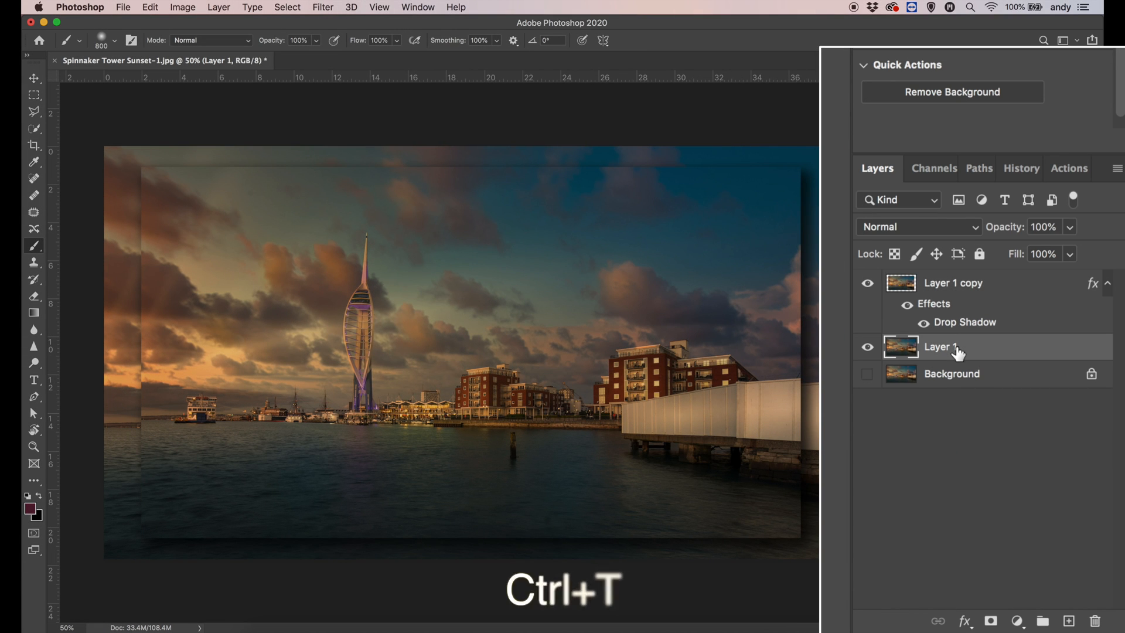
{"action": "key", "text": "ctrl+t"}
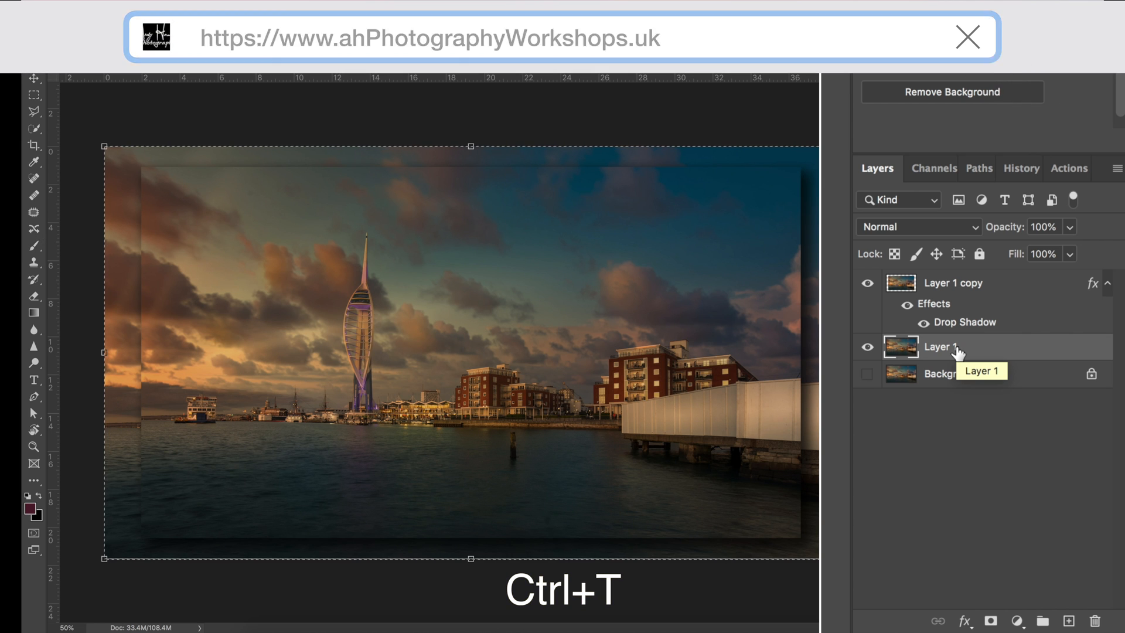
{"action": "key", "text": "ctrl+minus"}
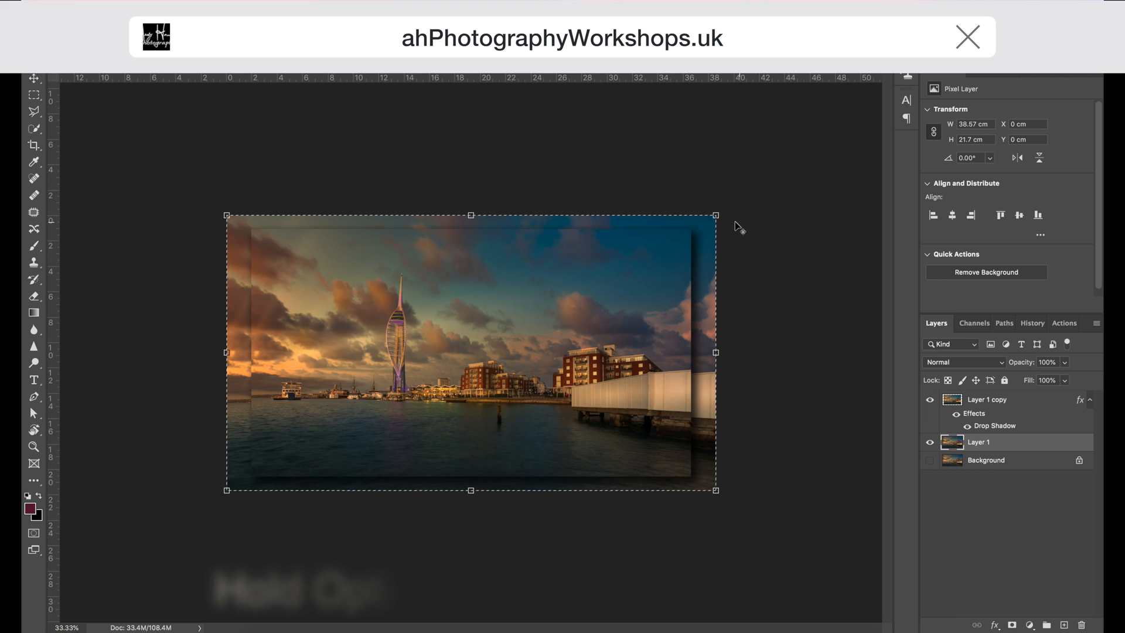
{"action": "left_click_drag", "start_coordinate": [718, 215], "coordinate": [821, 166]}
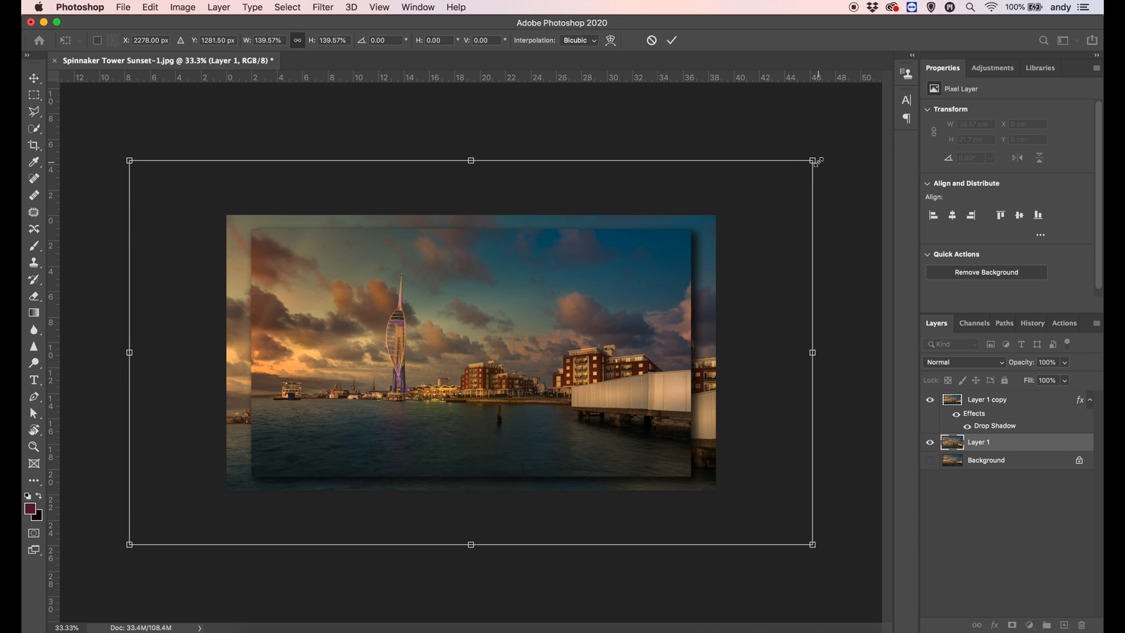
{"action": "key", "text": "Return"}
{"action": "key", "text": "b"}
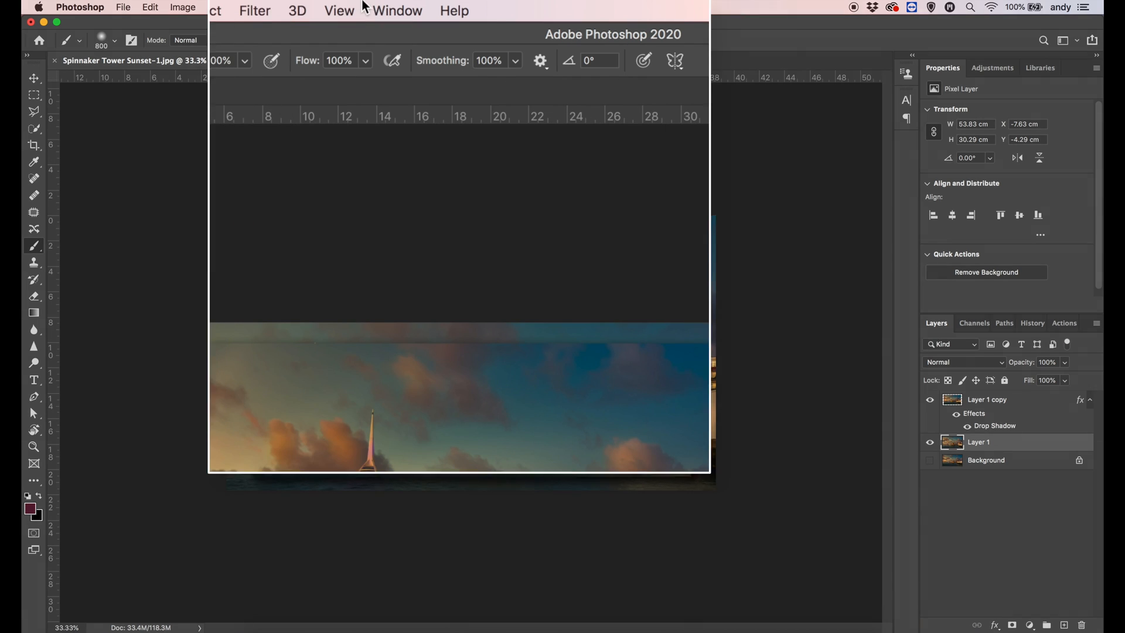
- Apply a Gaussian Blur with a radius of 108.9 pixels to the enlarged Layer 1
{"action": "left_click", "coordinate": [255, 11]}
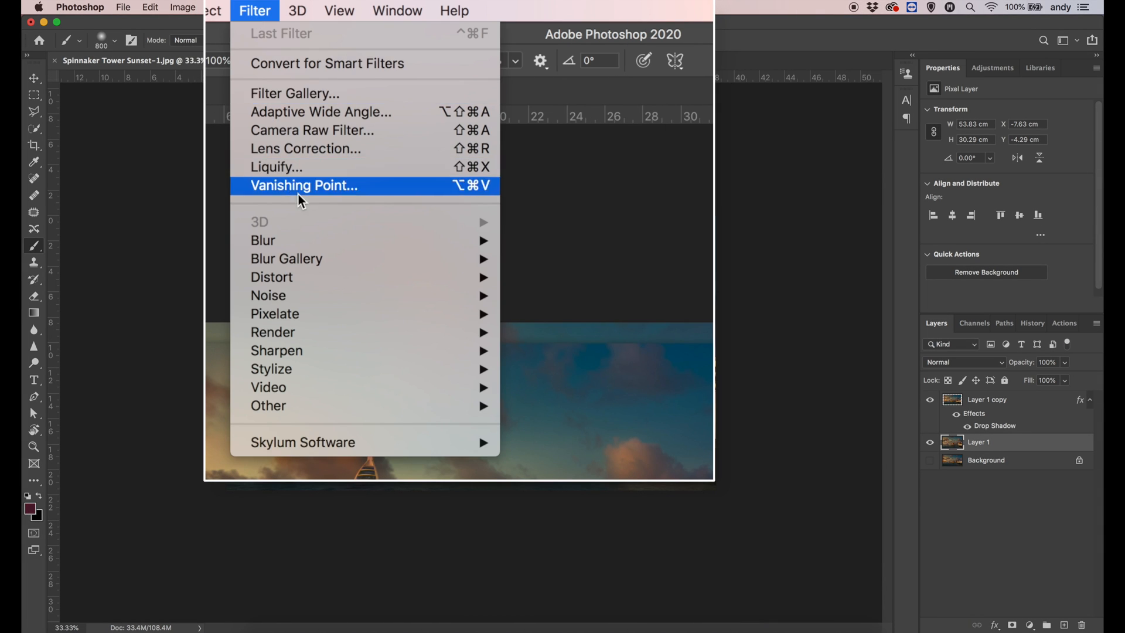
{"action": "mouse_move", "coordinate": [455, 240]}
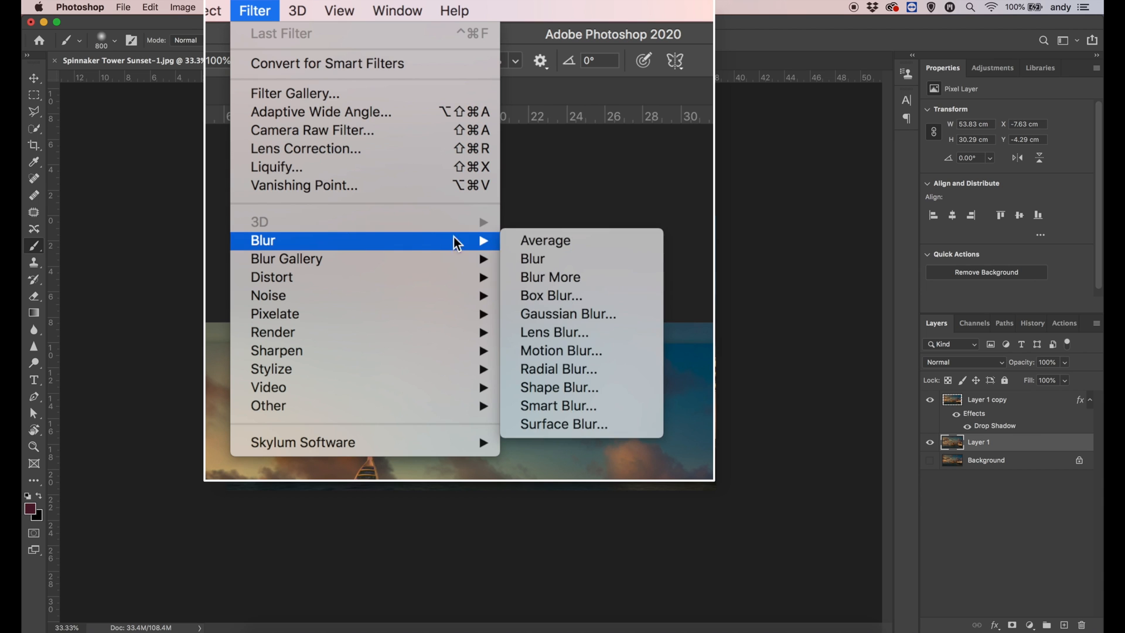
{"action": "left_click", "coordinate": [551, 314]}
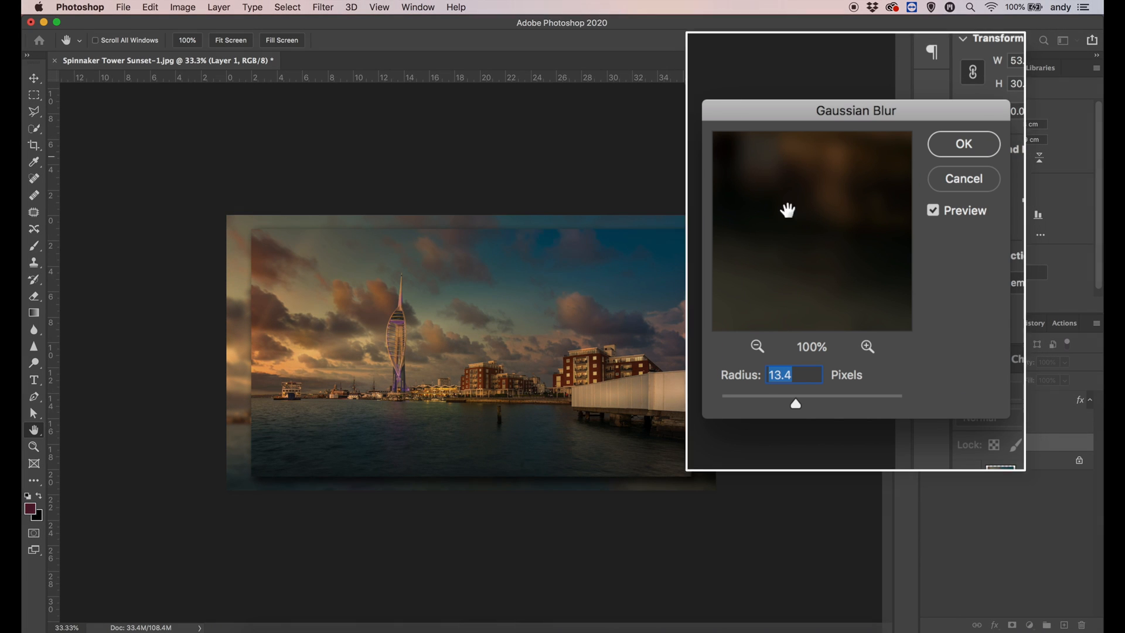
{"action": "left_click_drag", "start_coordinate": [794, 402], "coordinate": [840, 401]}
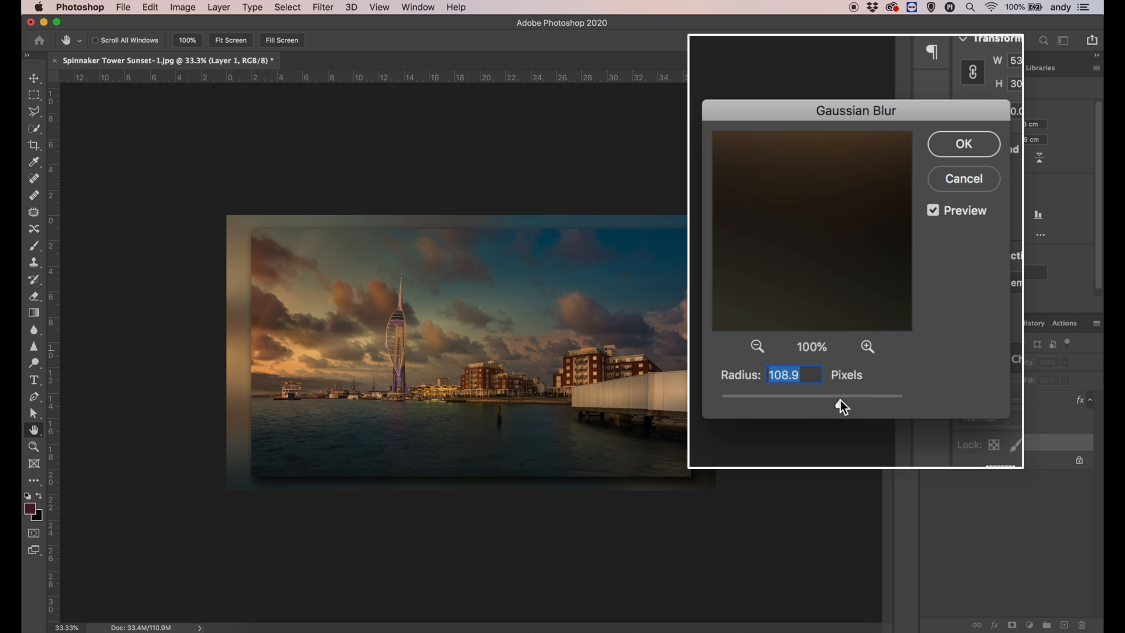
{"action": "left_click", "coordinate": [955, 147]}
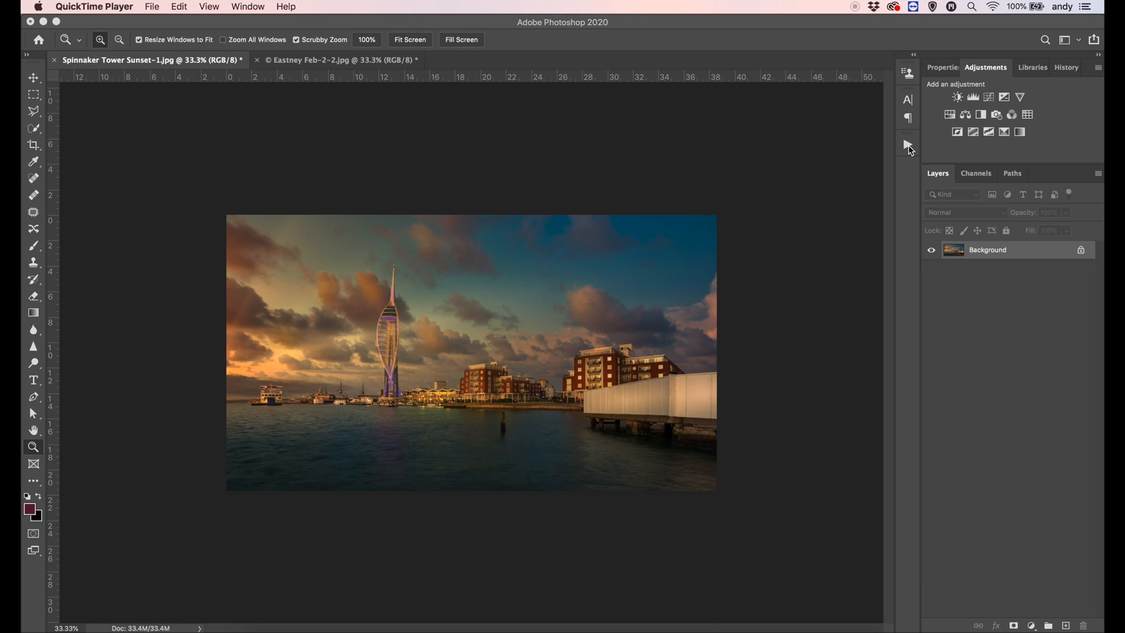
- Create a new action set named Border
{"action": "left_click", "coordinate": [909, 150]}
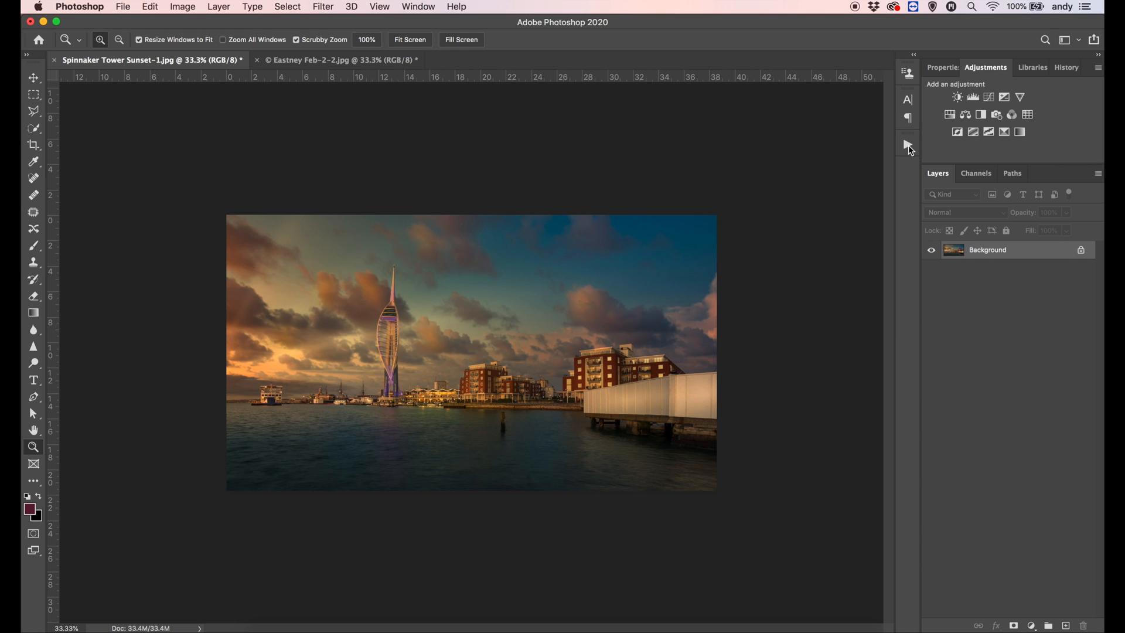
{"action": "left_click", "coordinate": [910, 150]}
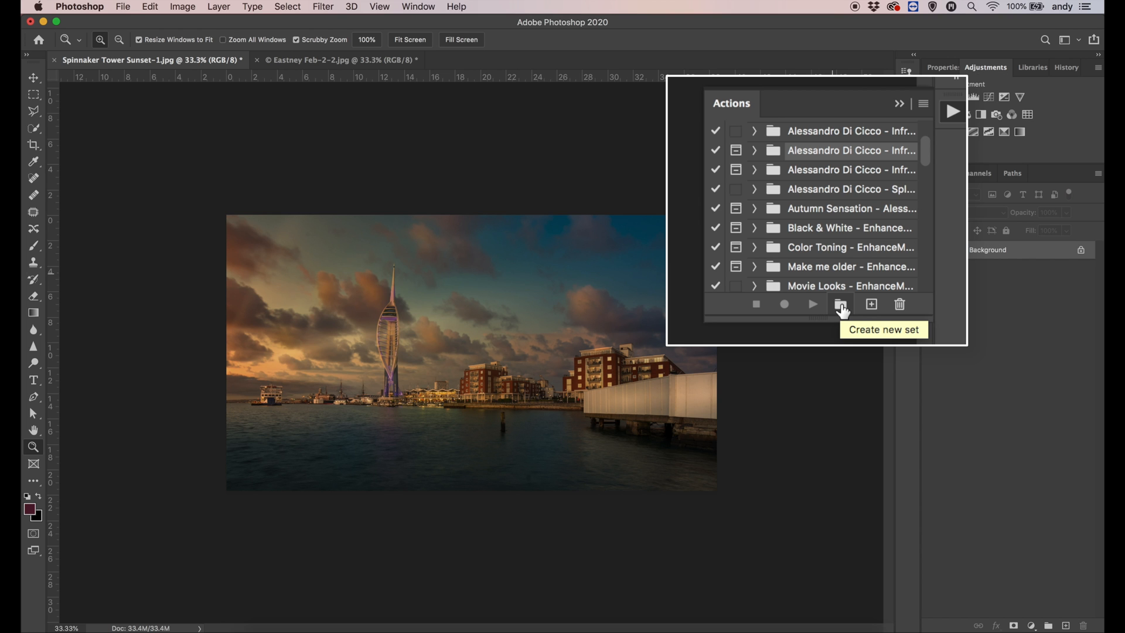
{"action": "left_click", "coordinate": [833, 275]}
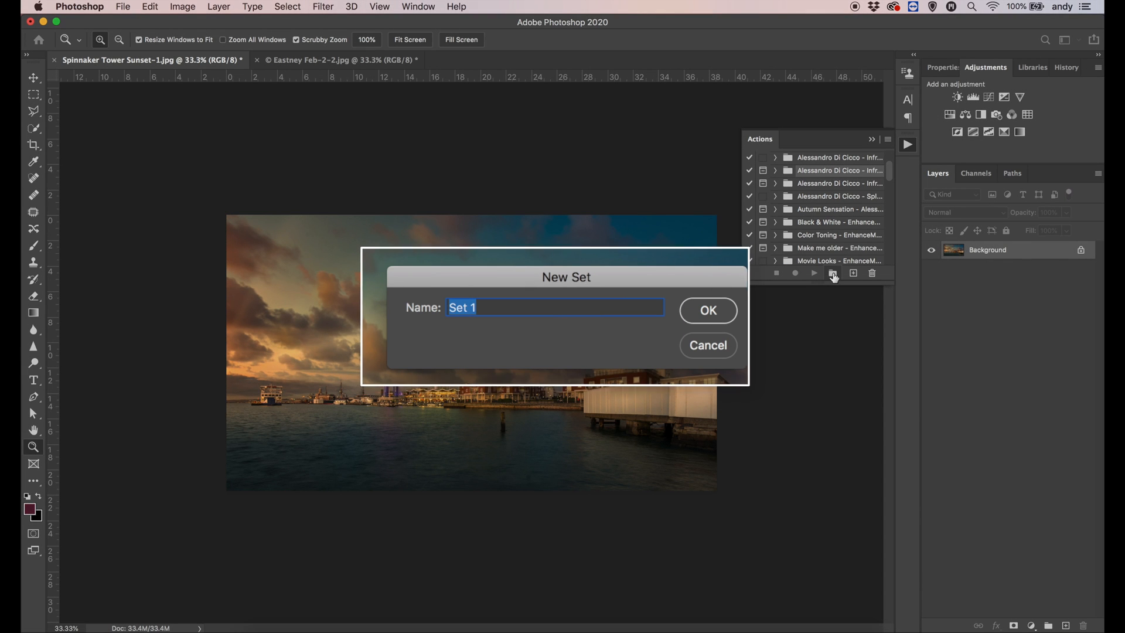
{"action": "type", "text": "Border Blur"}
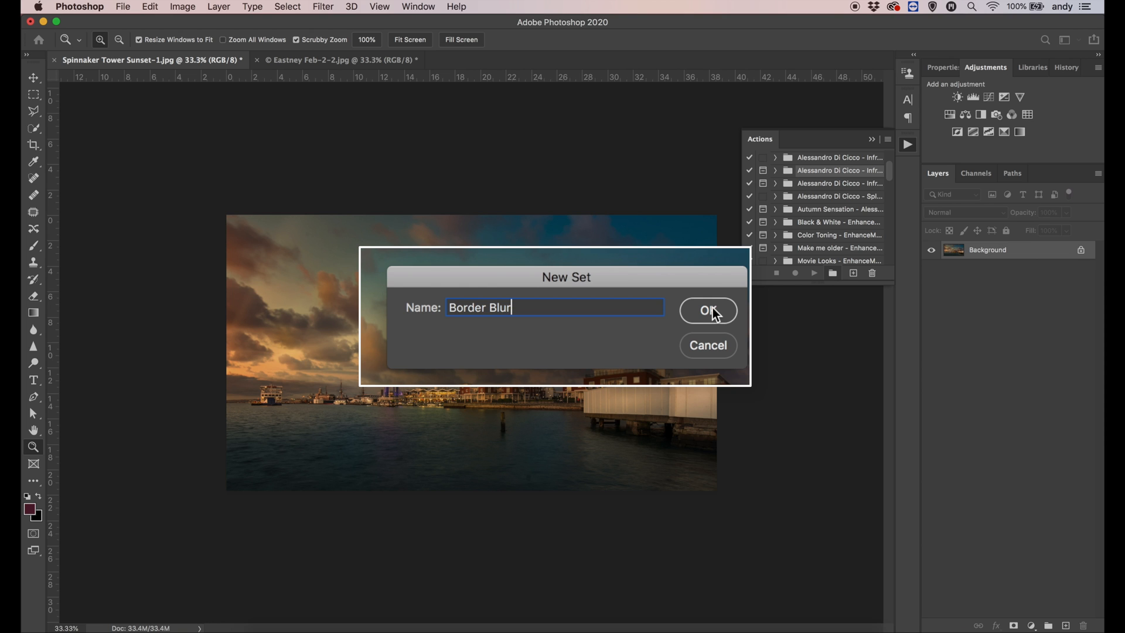
{"action": "key", "text": "BackSpace"}
{"action": "left_click", "coordinate": [709, 311]}
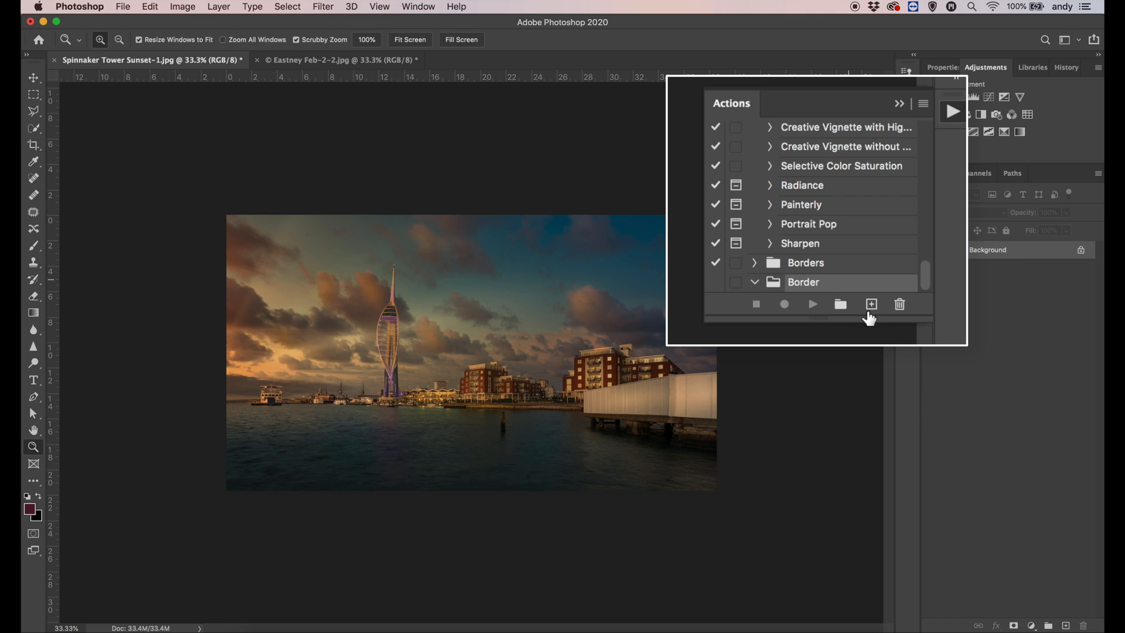
- Create an action named Border Blur in the Border set and start recording it
{"action": "left_click", "coordinate": [854, 274]}
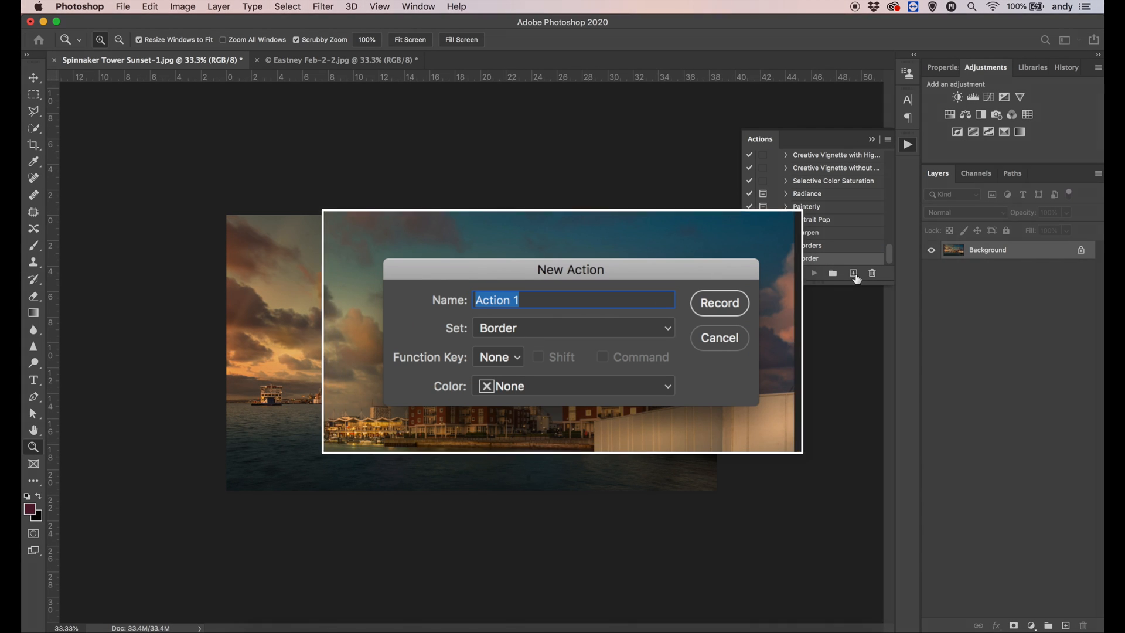
{"action": "type", "text": "Border Blur"}
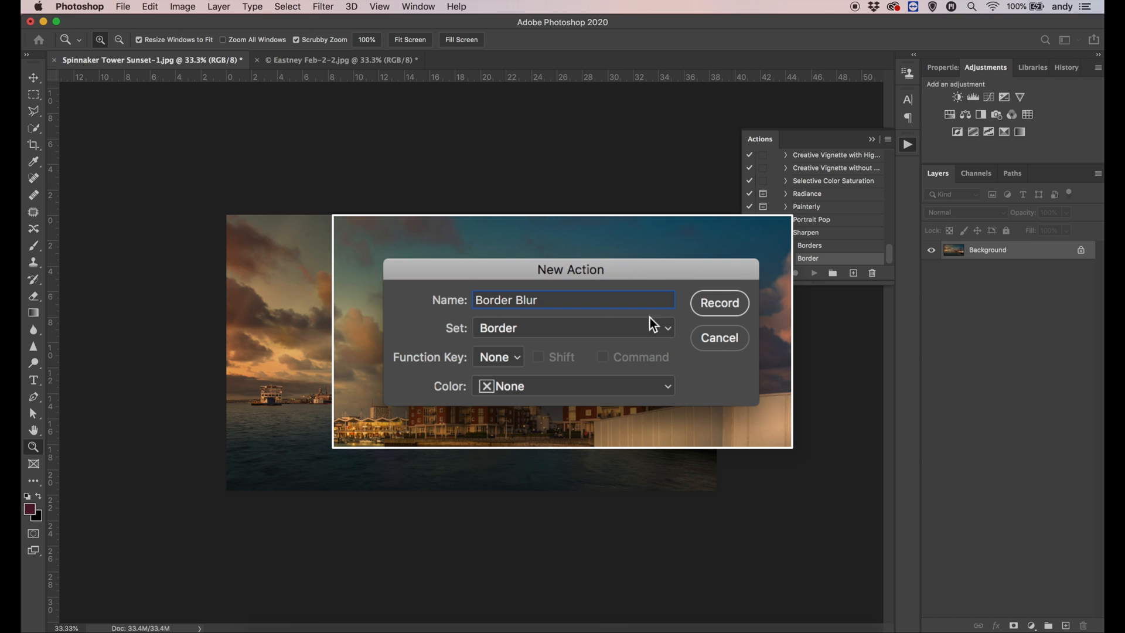
{"action": "left_click", "coordinate": [721, 303]}
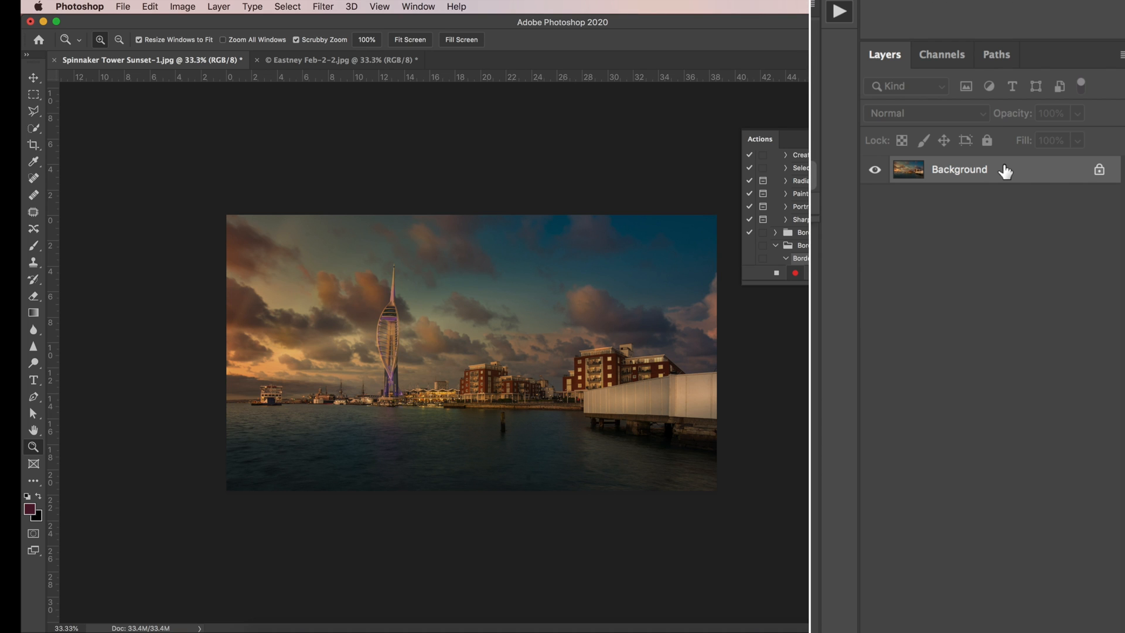
- Record duplicating the Background layer twice and hiding the original Background
{"action": "key", "text": "ctrl+j"}
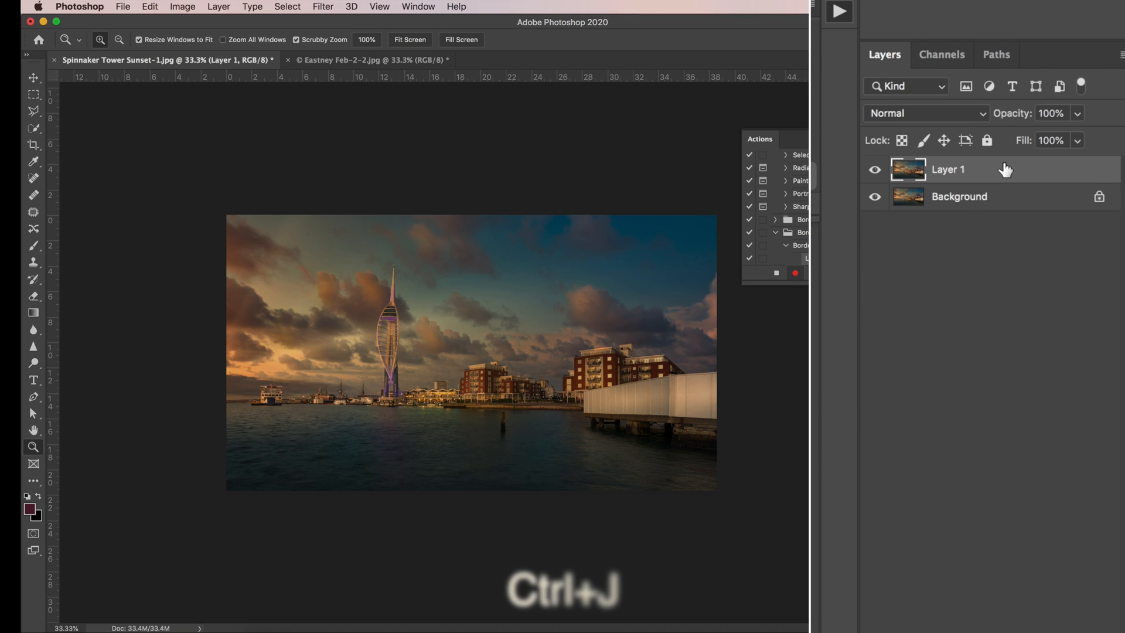
{"action": "key", "text": "ctrl+j"}
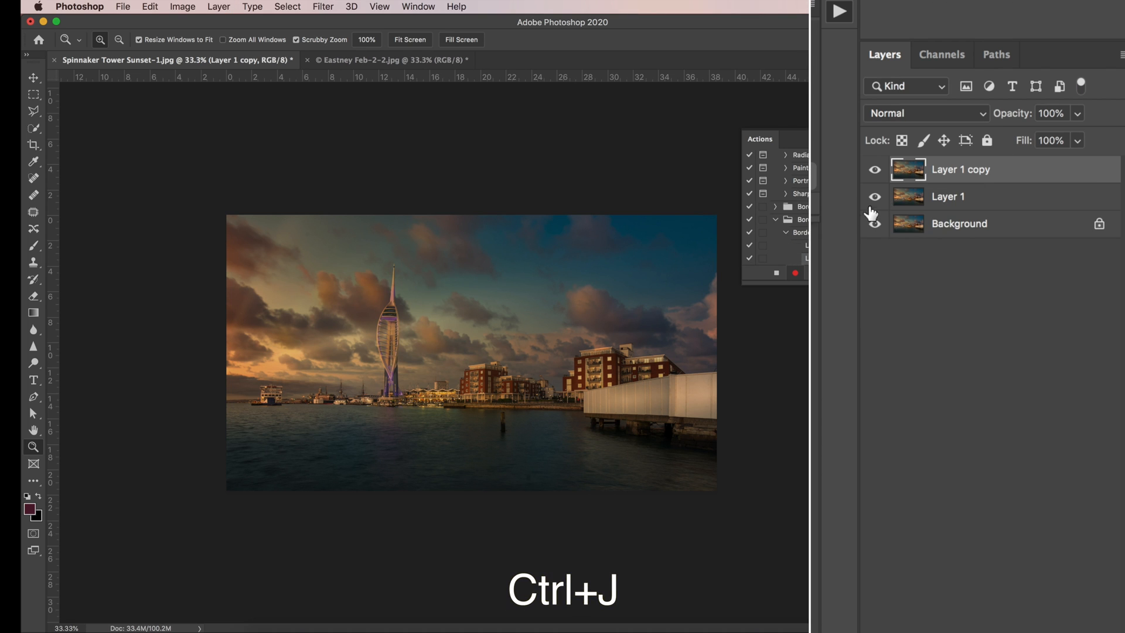
{"action": "left_click", "coordinate": [875, 224]}
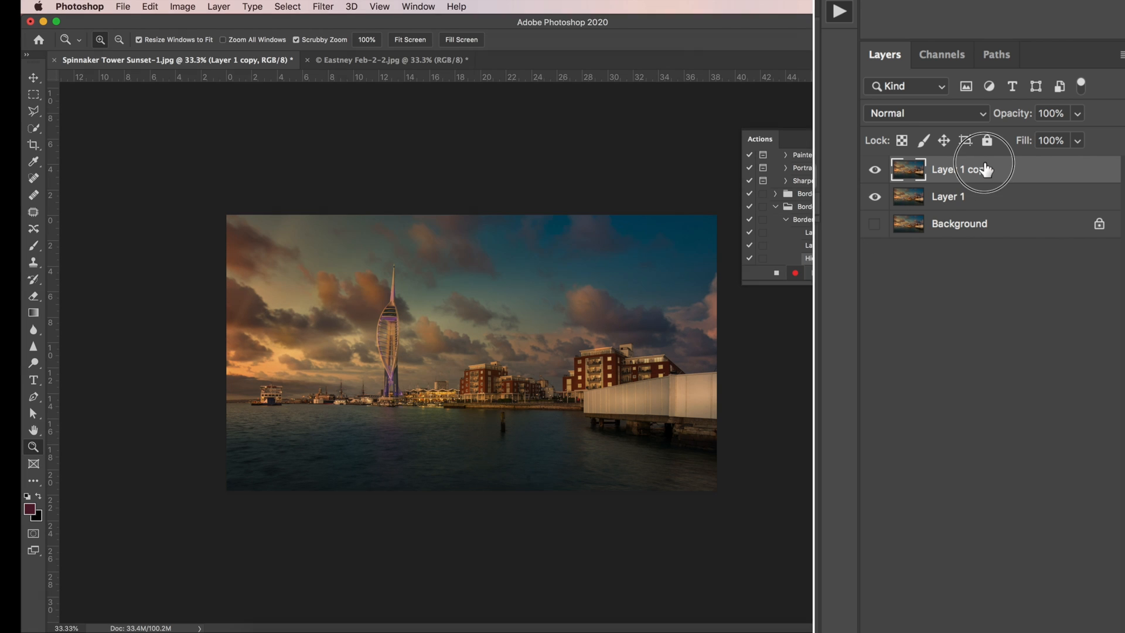
- Shrink the topmost layer, Layer 1 copy, proportionally about its centre to about 90%
{"action": "key", "text": "ctrl+t"}
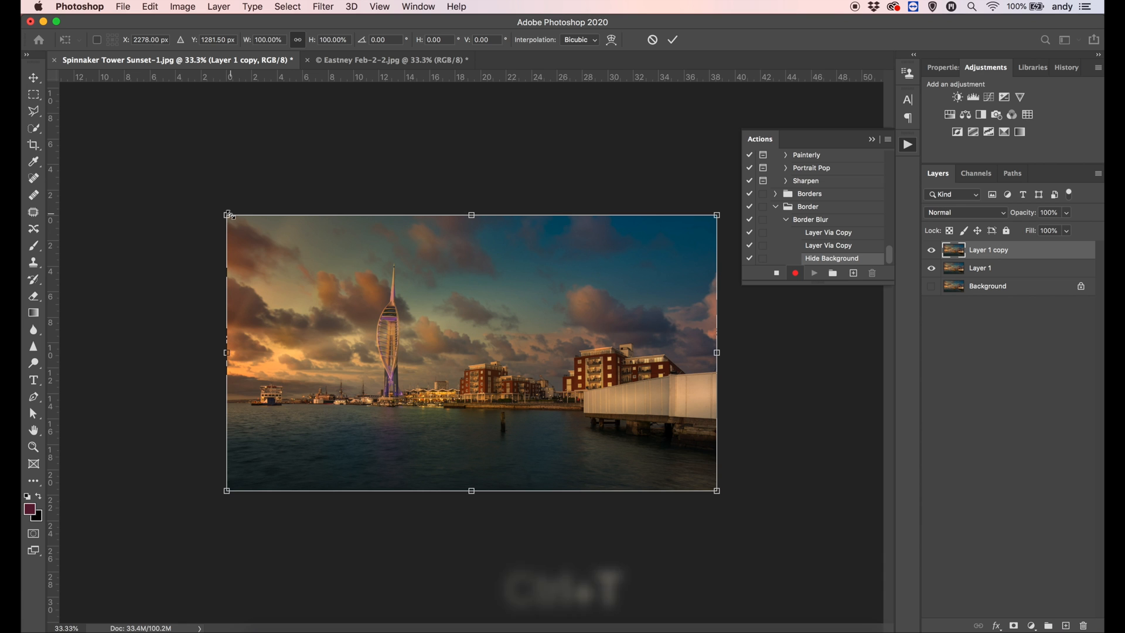
{"action": "left_click_drag", "start_coordinate": [228, 219], "coordinate": [251, 239]}
{"action": "key", "text": "Return"}
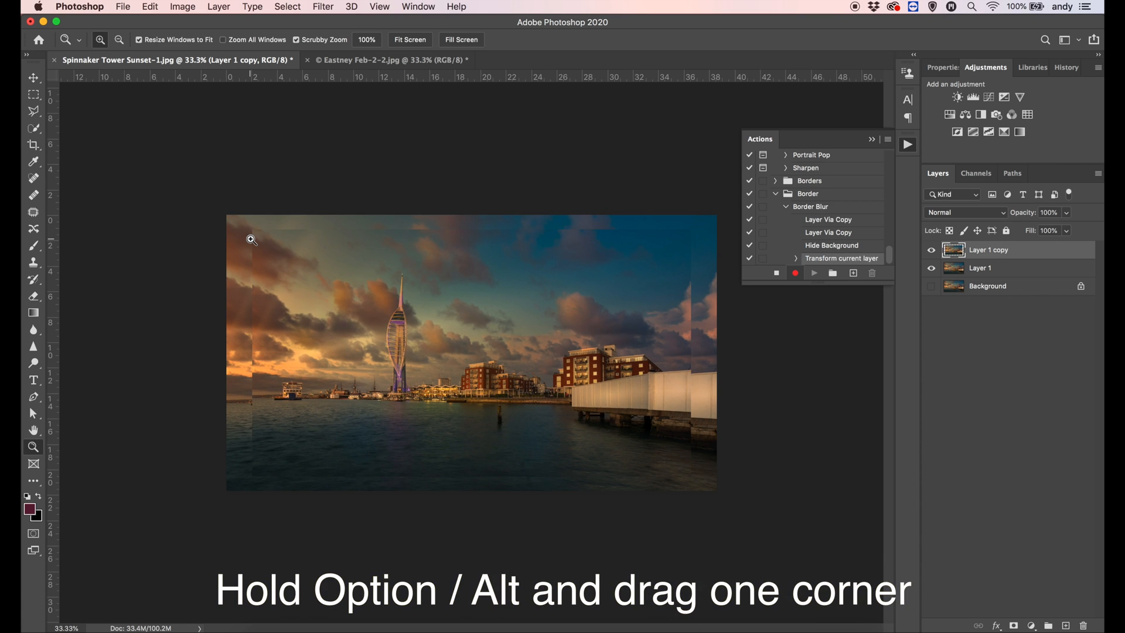
- Add a Drop Shadow layer style with an angle of 135° to Layer 1 copy
{"action": "left_click", "coordinate": [996, 626]}
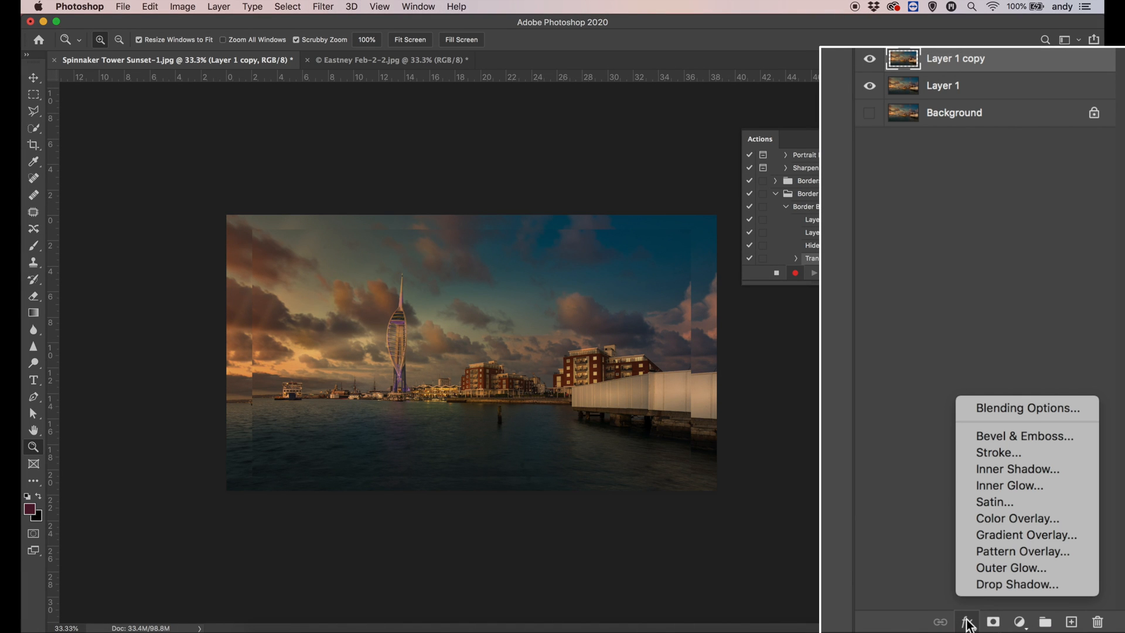
{"action": "left_click", "coordinate": [996, 584]}
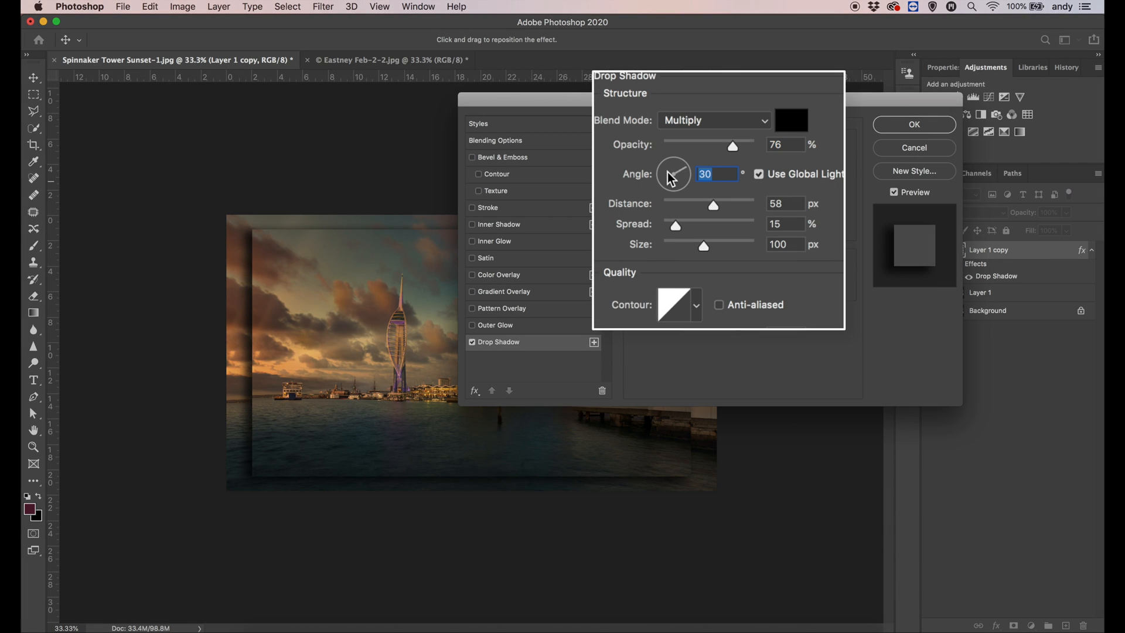
{"action": "type", "text": "135"}
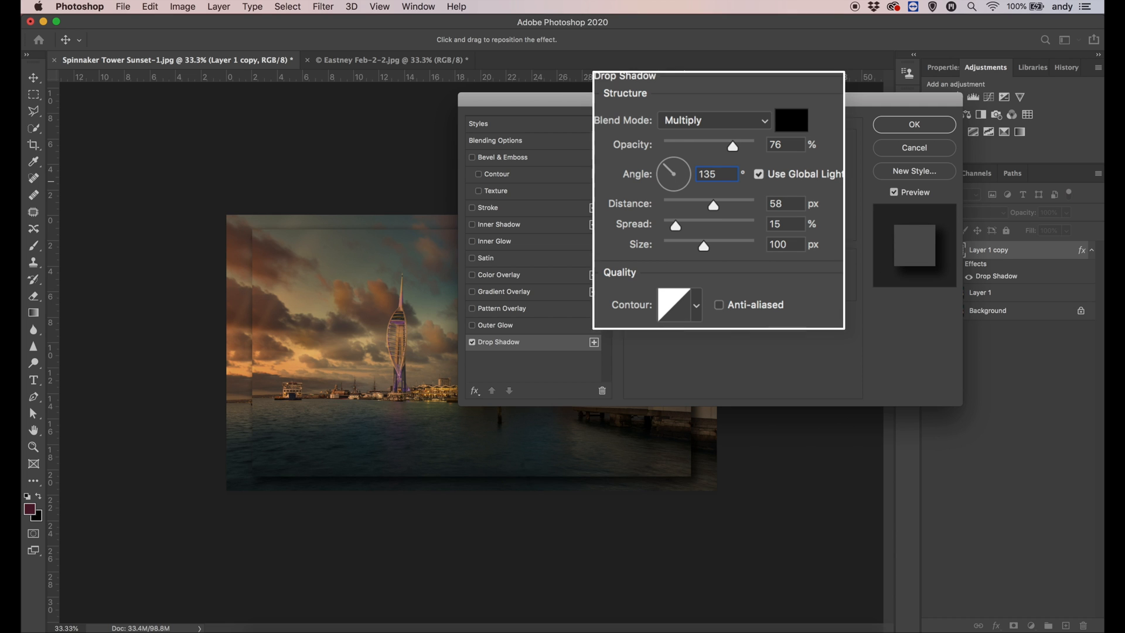
{"action": "key", "text": "Return"}
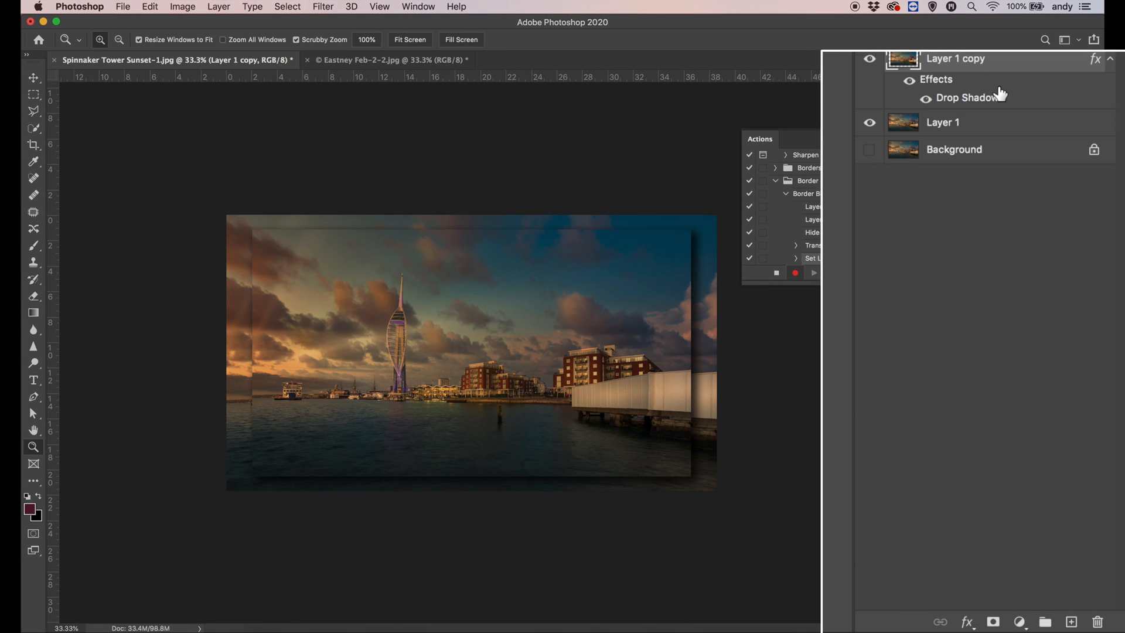
- Blur the middle layer, Layer 1, with a Gaussian Blur of 108.9 pixels radius
{"action": "left_click", "coordinate": [955, 126]}
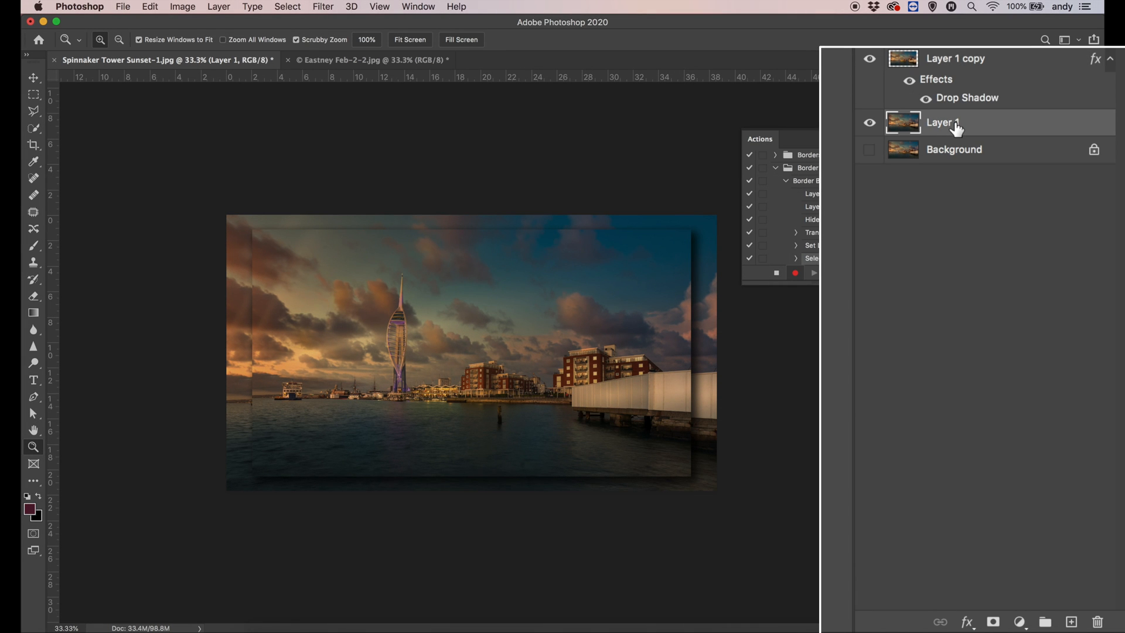
{"action": "left_click", "coordinate": [322, 7]}
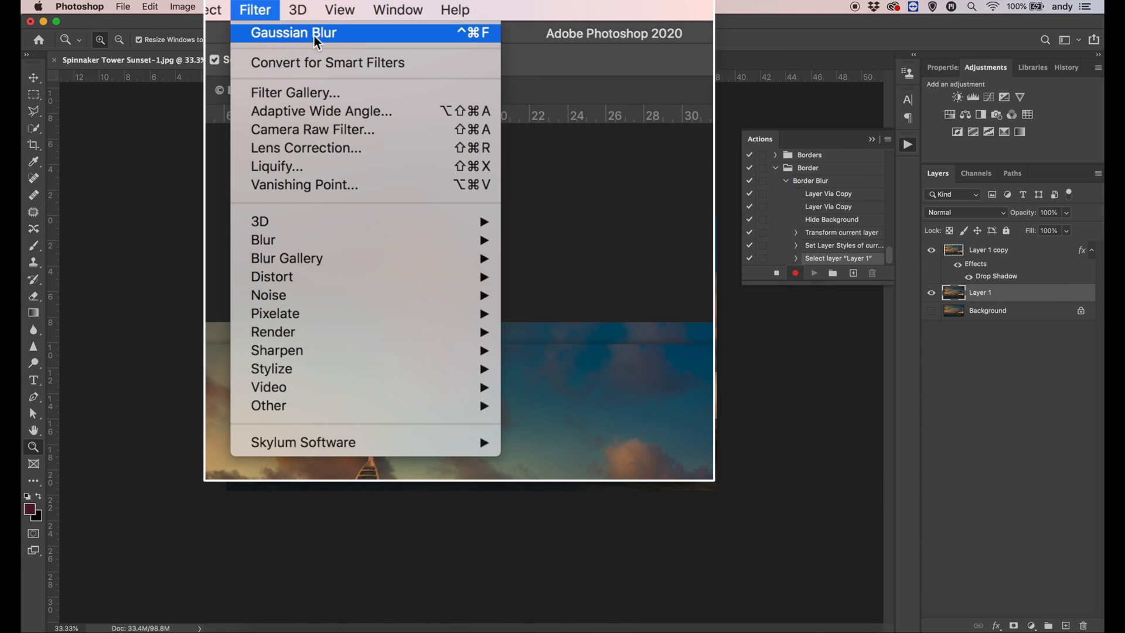
{"action": "mouse_move", "coordinate": [346, 245]}
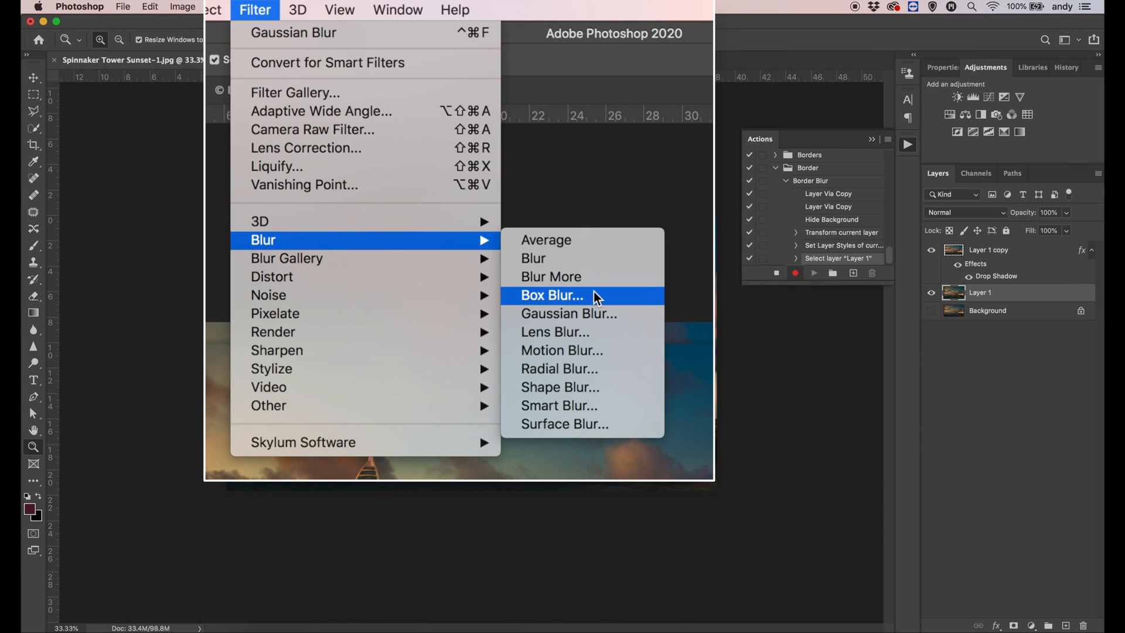
{"action": "left_click", "coordinate": [592, 315]}
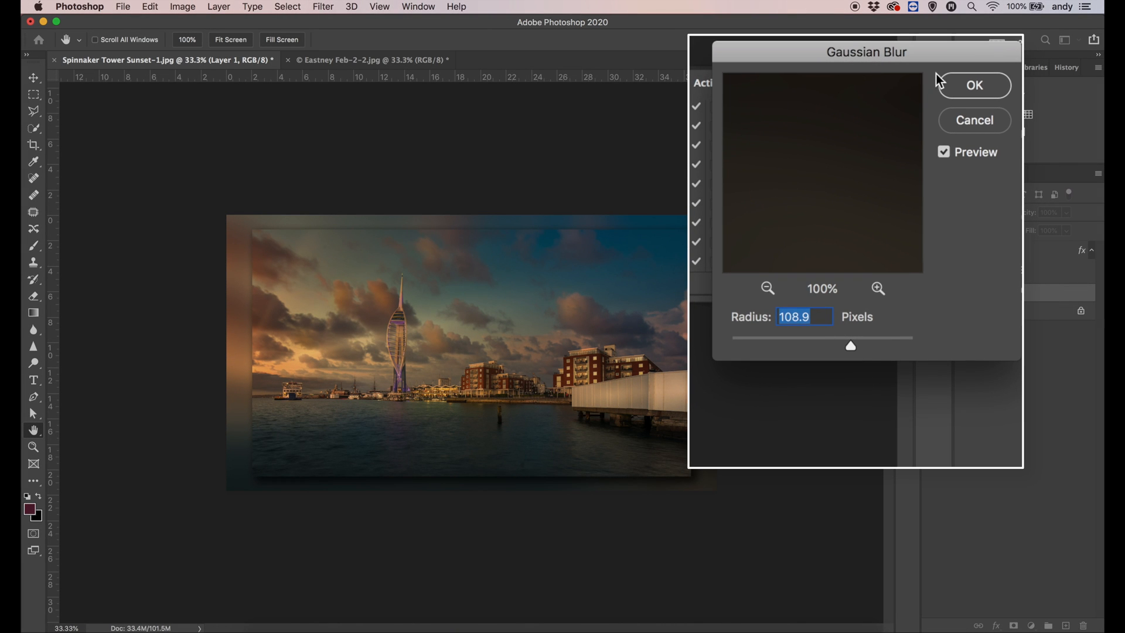
{"action": "left_click", "coordinate": [975, 87]}
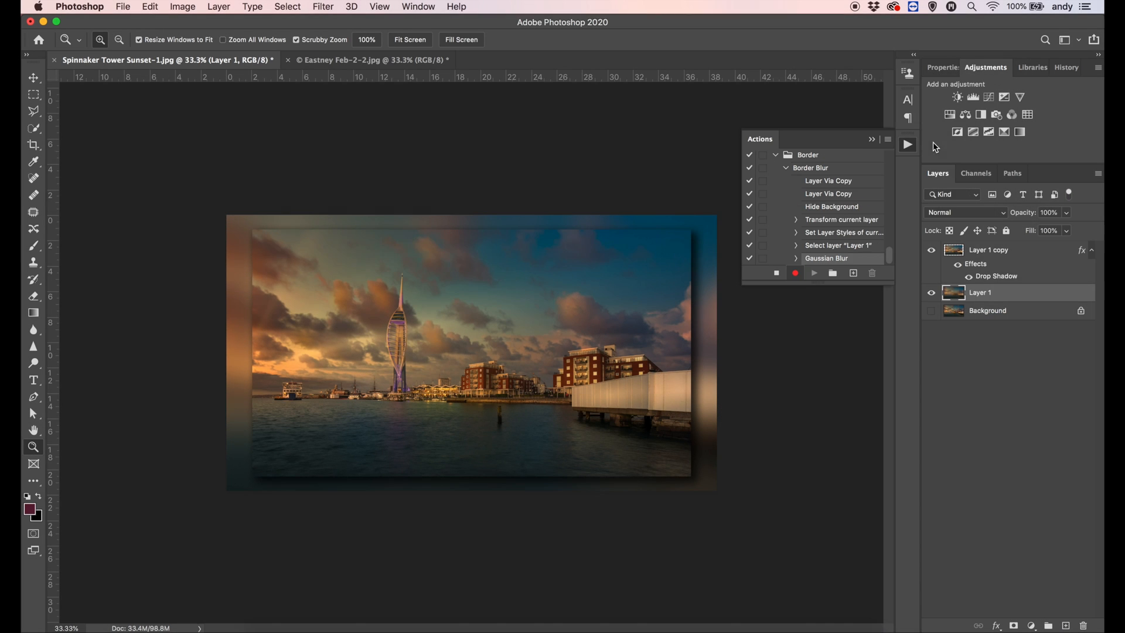
- Show the Background layer again, merge all visible layers, and stop recording the action
{"action": "left_click", "coordinate": [897, 332]}
{"action": "key", "text": "shift+super+e"}
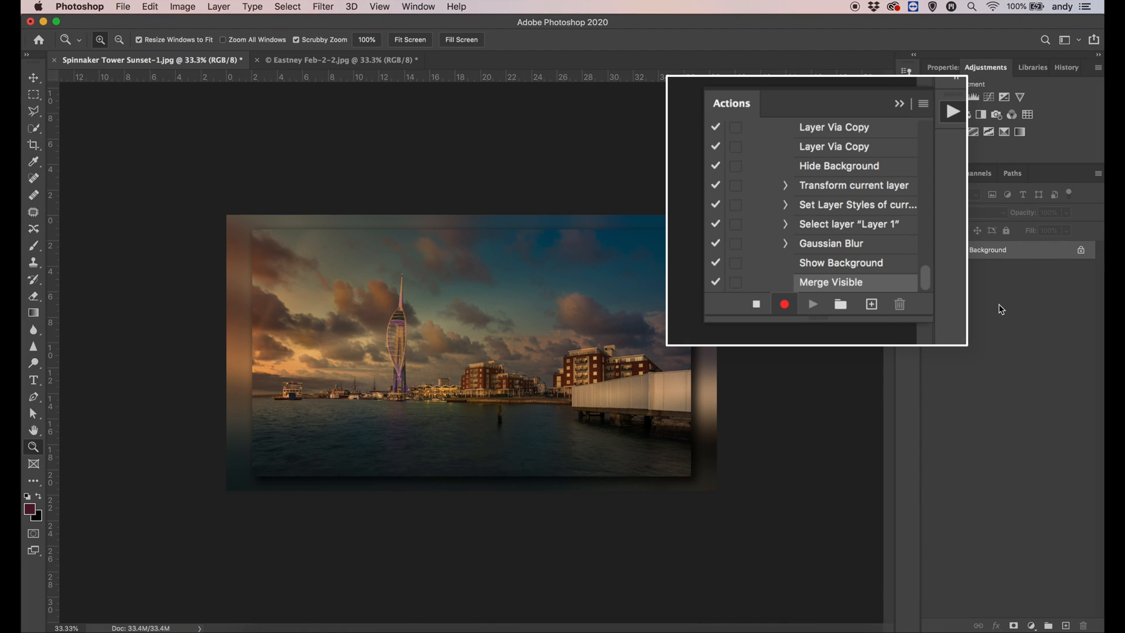
{"action": "left_click", "coordinate": [756, 305]}
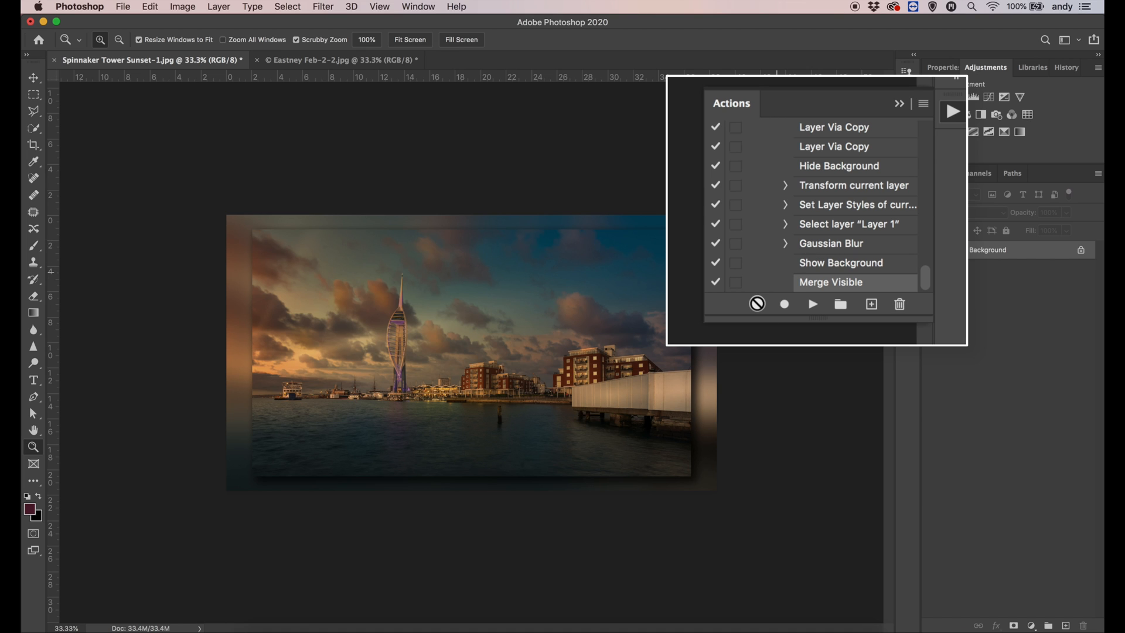
- Run the Border Blur action on the Eastney Feb-2-2.jpg image and collapse the action list
{"action": "scroll", "coordinate": [808, 240], "scroll_direction": "up", "scroll_amount": 3}
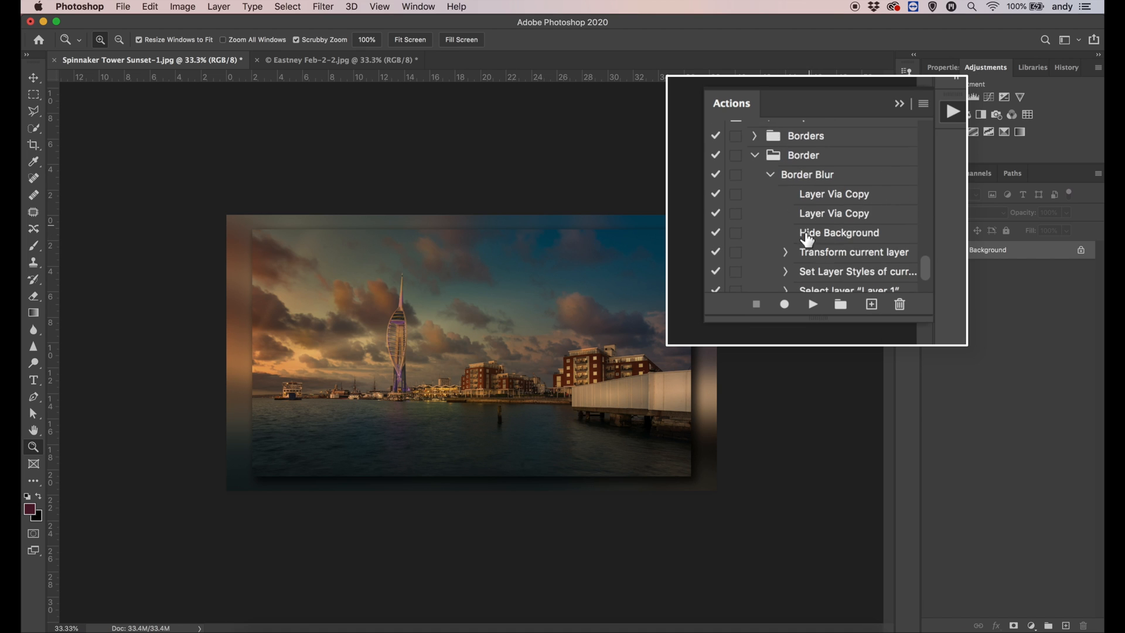
{"action": "left_click", "coordinate": [815, 177]}
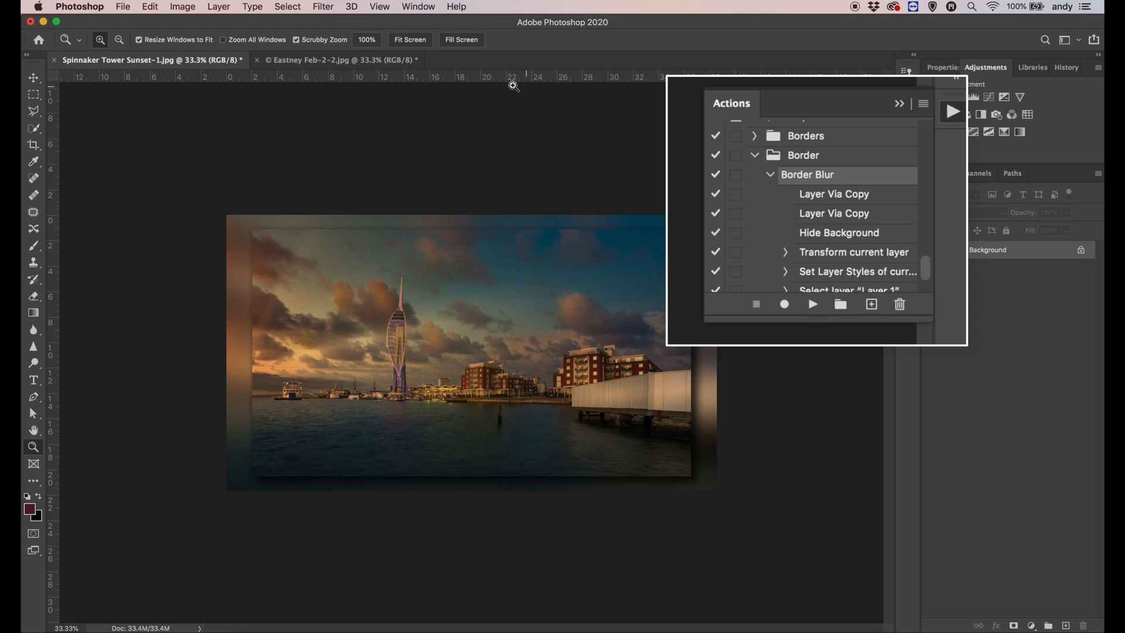
{"action": "left_click", "coordinate": [384, 60]}
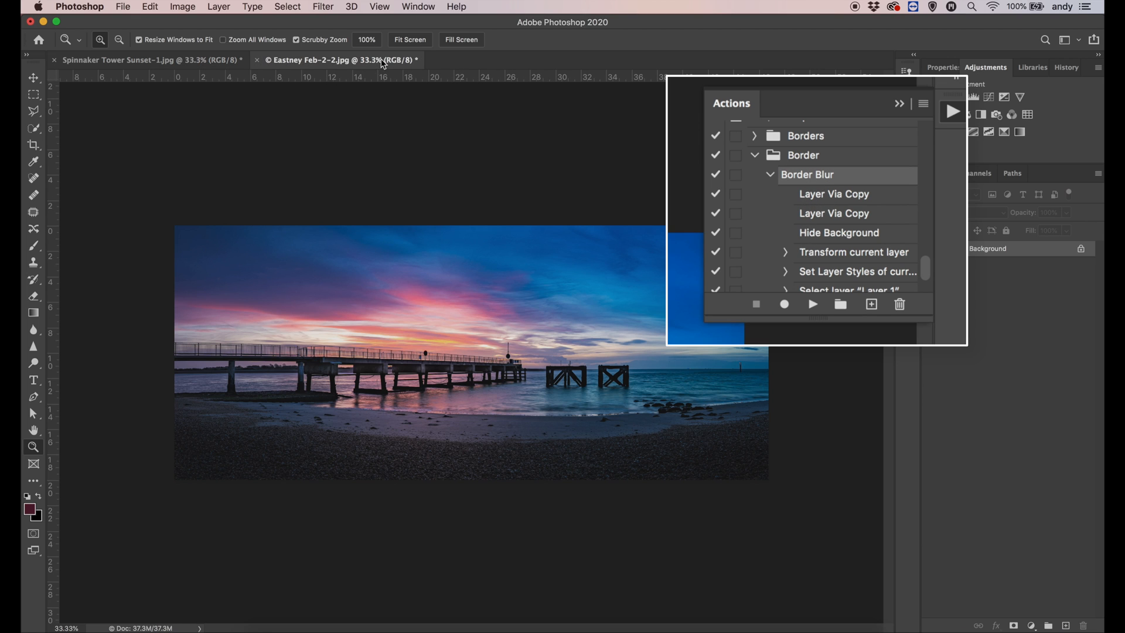
{"action": "left_click", "coordinate": [812, 304]}
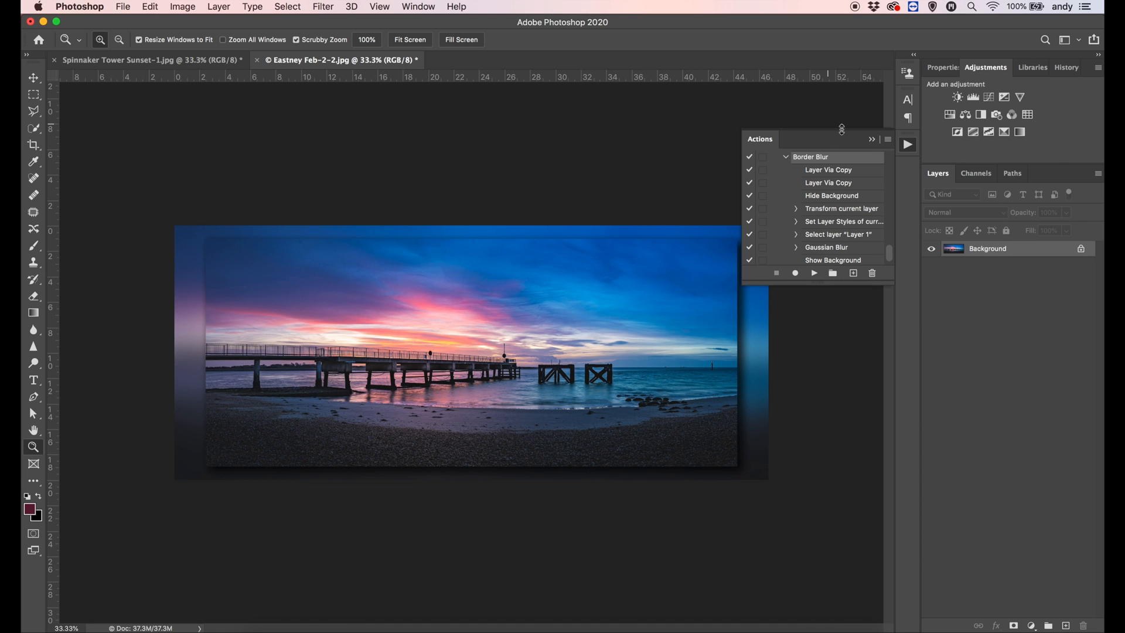
{"action": "left_click", "coordinate": [872, 140]}
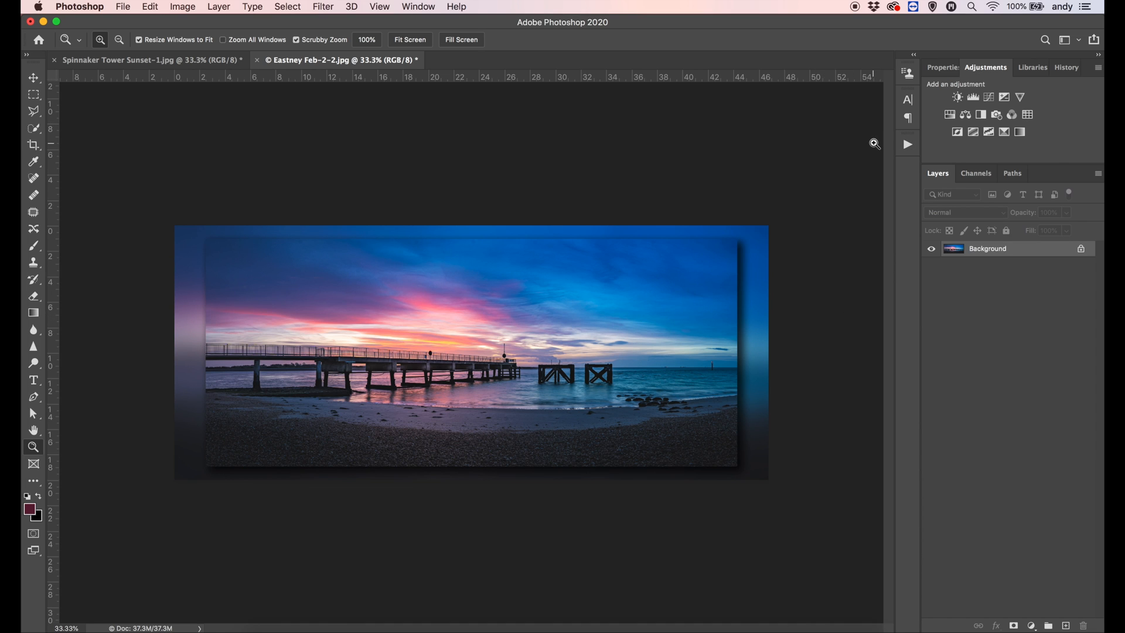